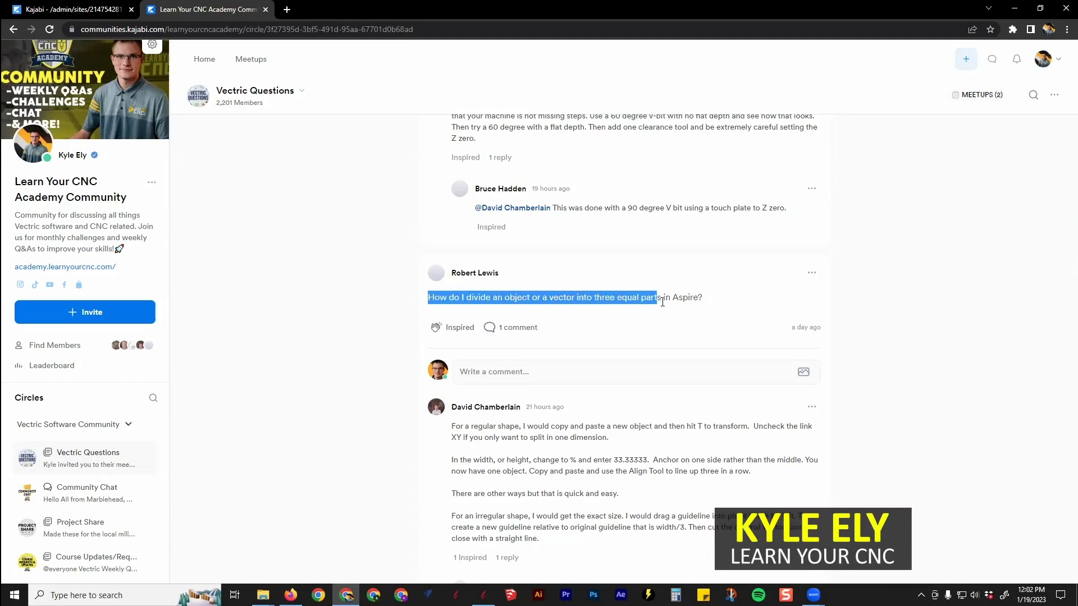
# Minimize the Chrome community page to show the 20 x 20 inch Aspire job
pyautogui.click(1015, 10)
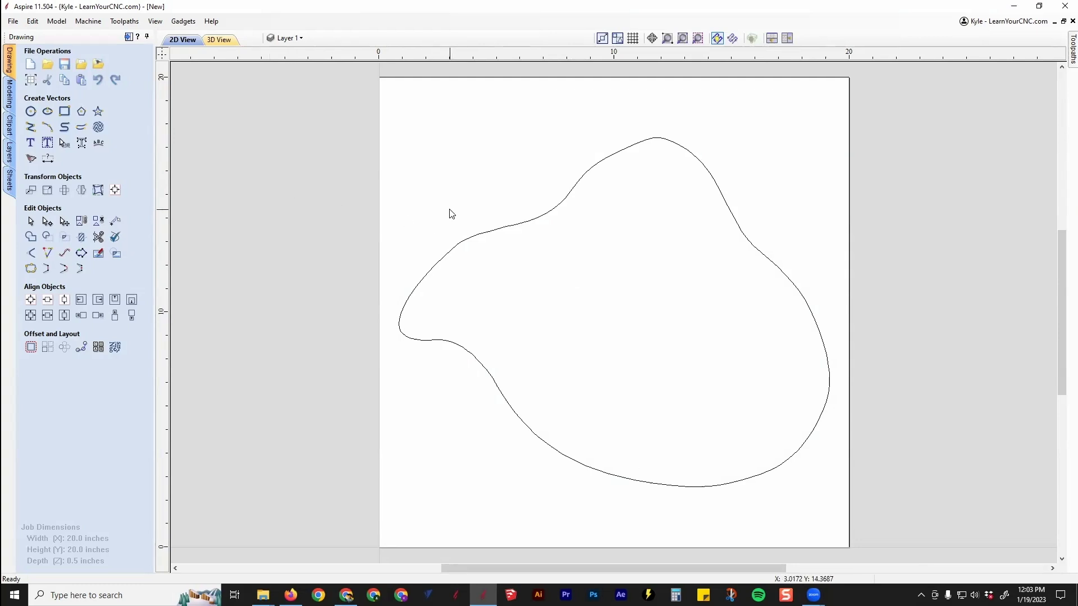
# Draw a vertical line about 17.8 inches long from above the shape to below it
pyautogui.click(31, 128)
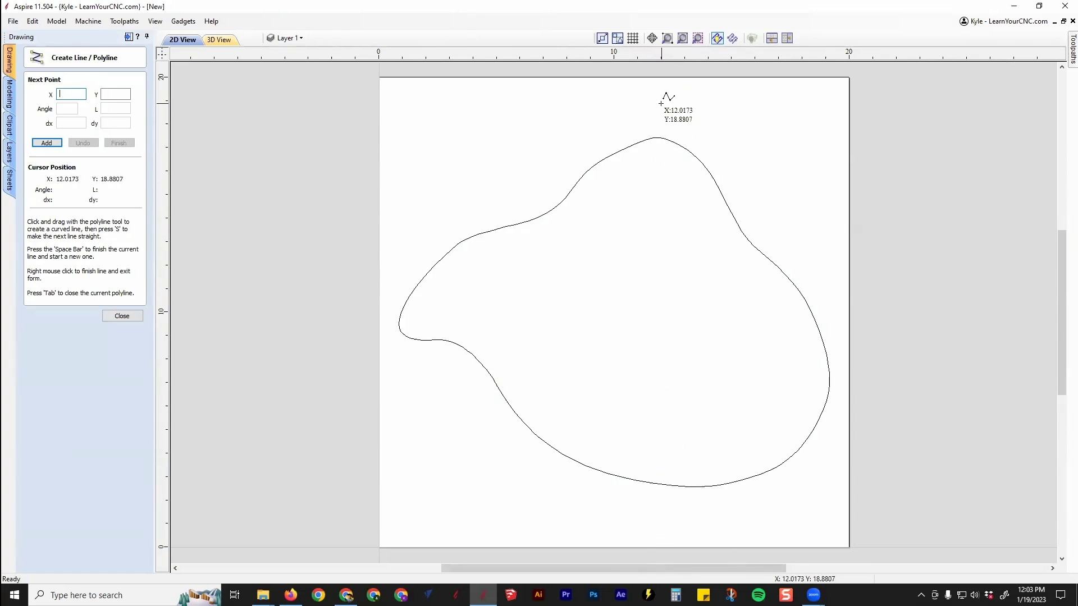
pyautogui.click(653, 137)
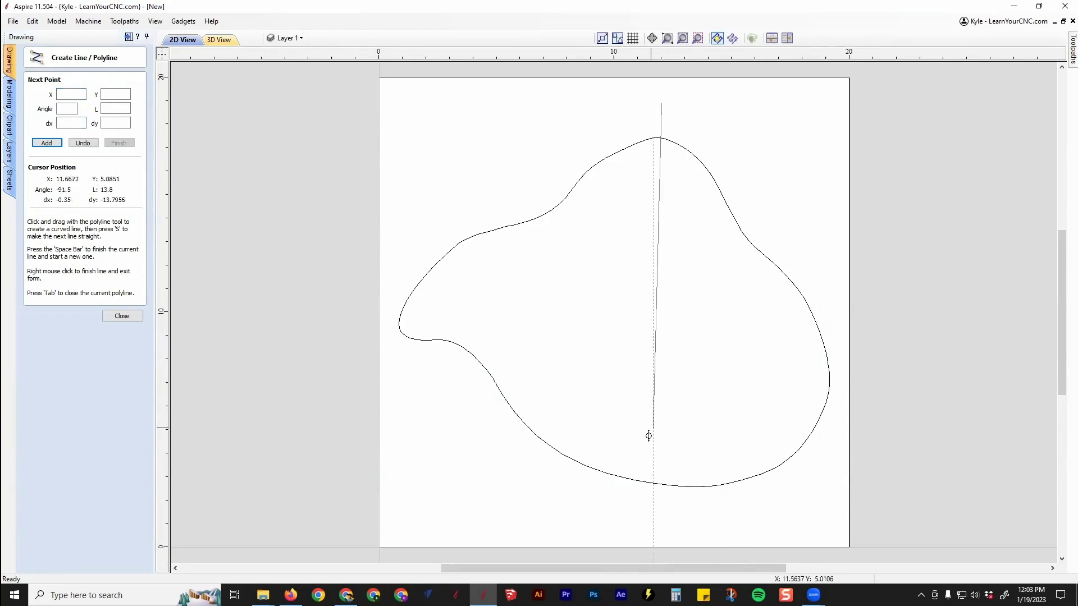
pyautogui.click(662, 521)
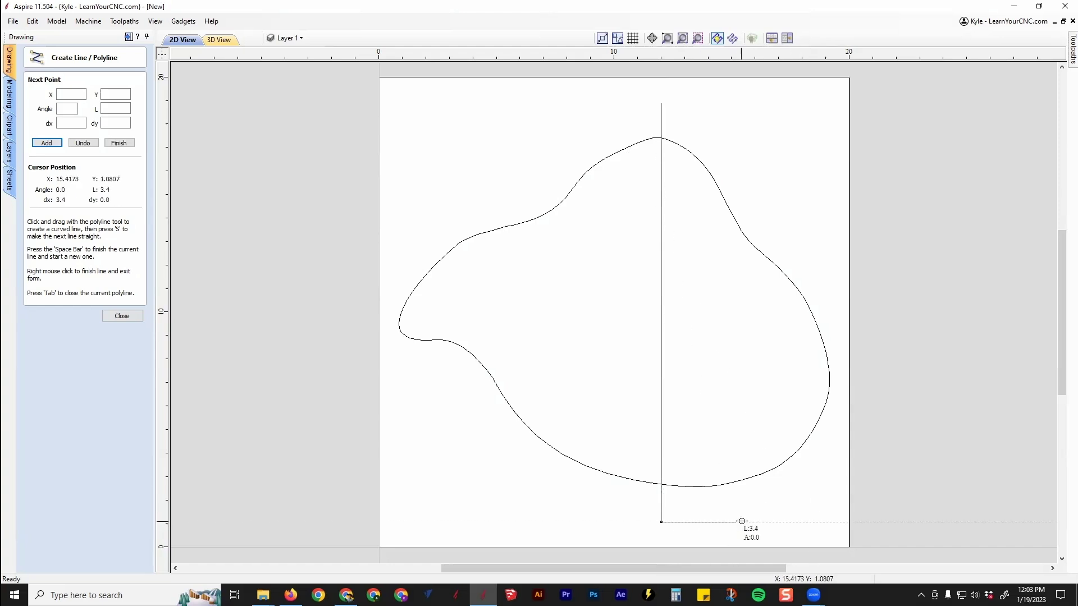
pyautogui.rightClick(744, 518)
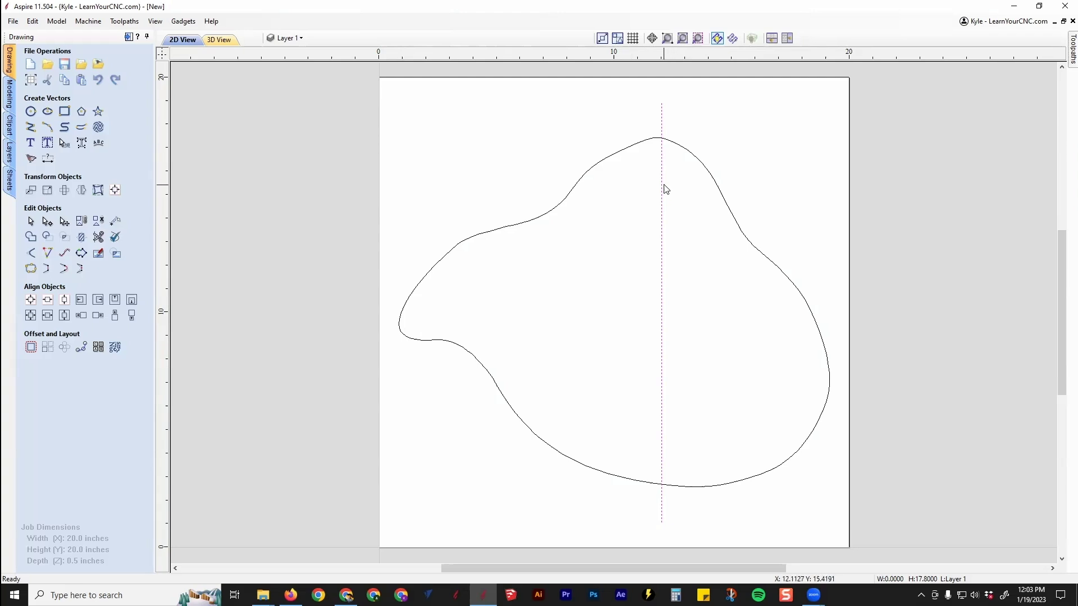
# Align the vertical line to the shape's left inside edge so it touches the leftmost point
pyautogui.click(608, 159)
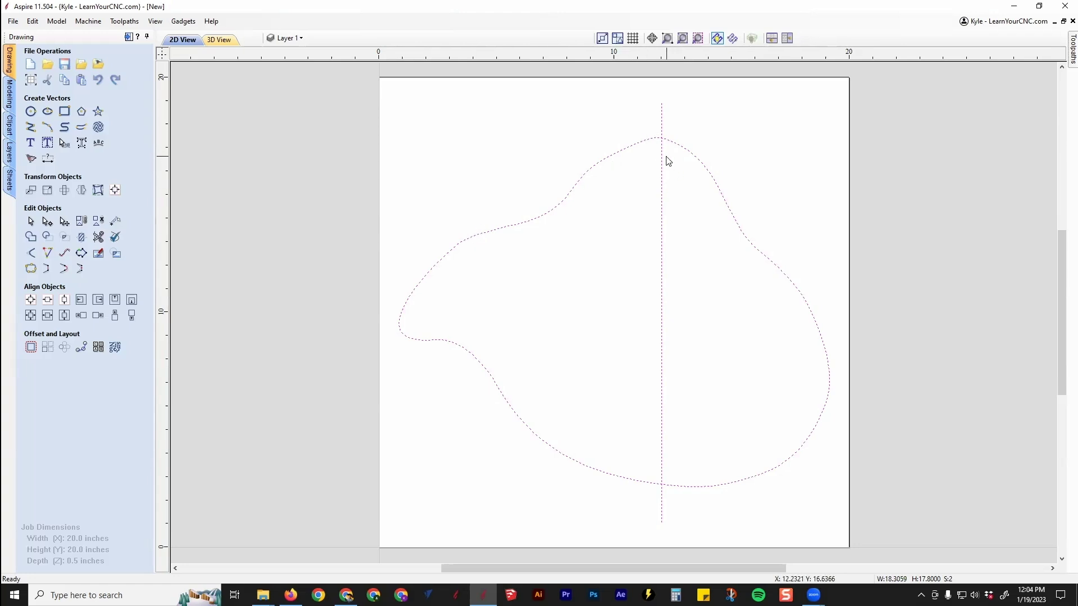
pyautogui.click(117, 192)
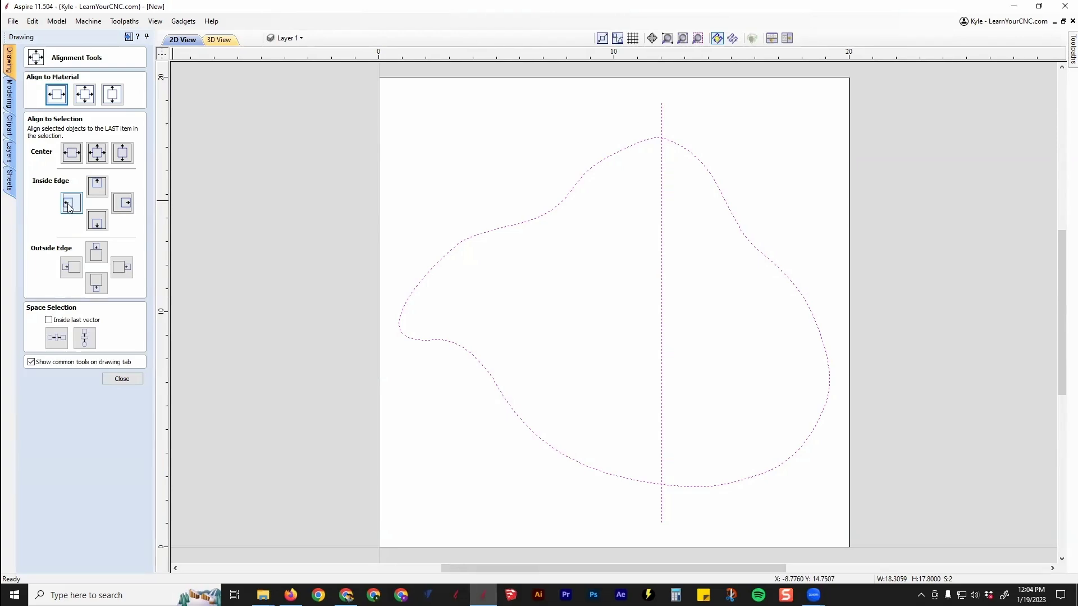
pyautogui.click(69, 206)
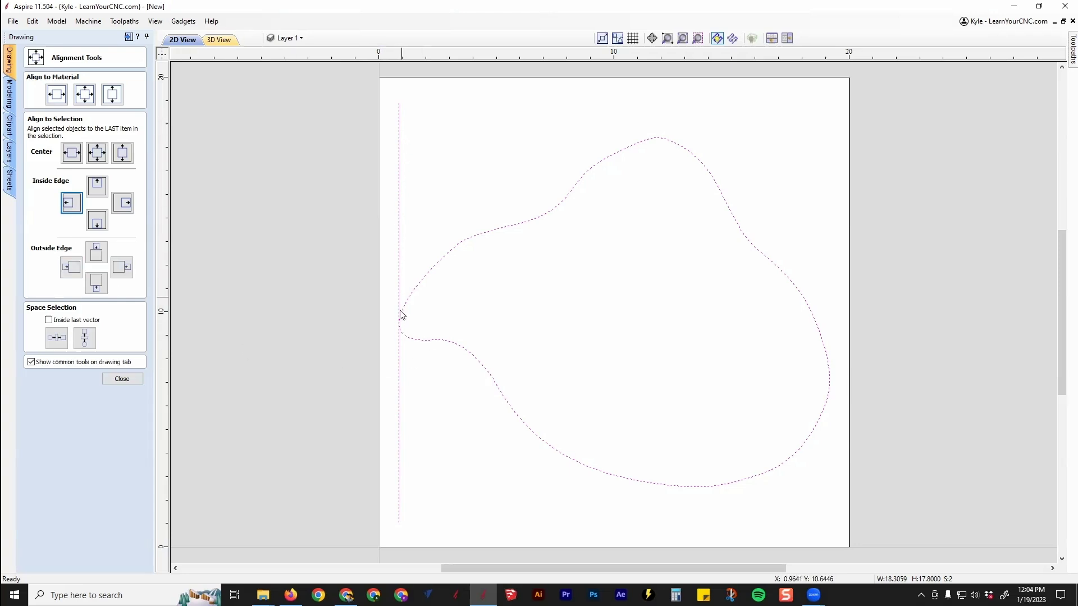
pyautogui.click(116, 380)
pyautogui.click(551, 286)
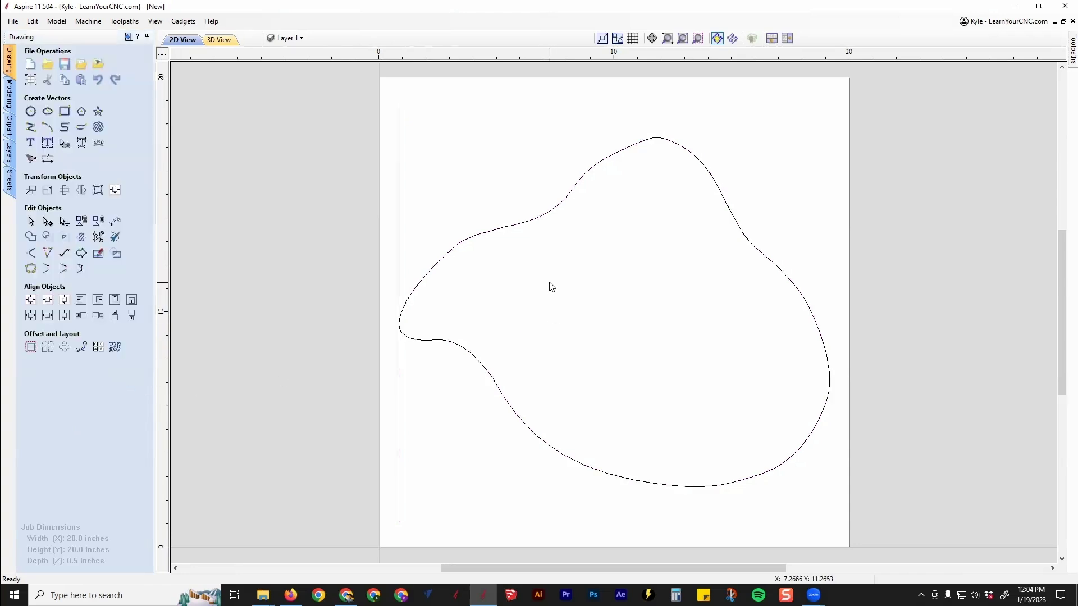
# Drag a copy of the vertical line across the shape
pyautogui.click(399, 203)
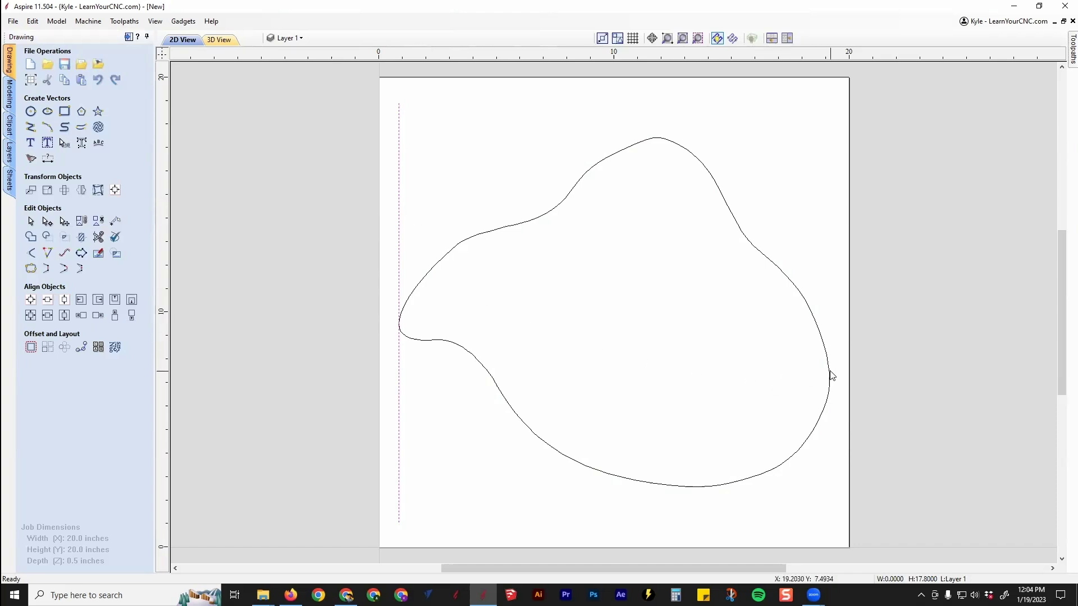
pyautogui.click(399, 236)
pyautogui.moveTo(399, 249); pyautogui.dragTo(622, 255)
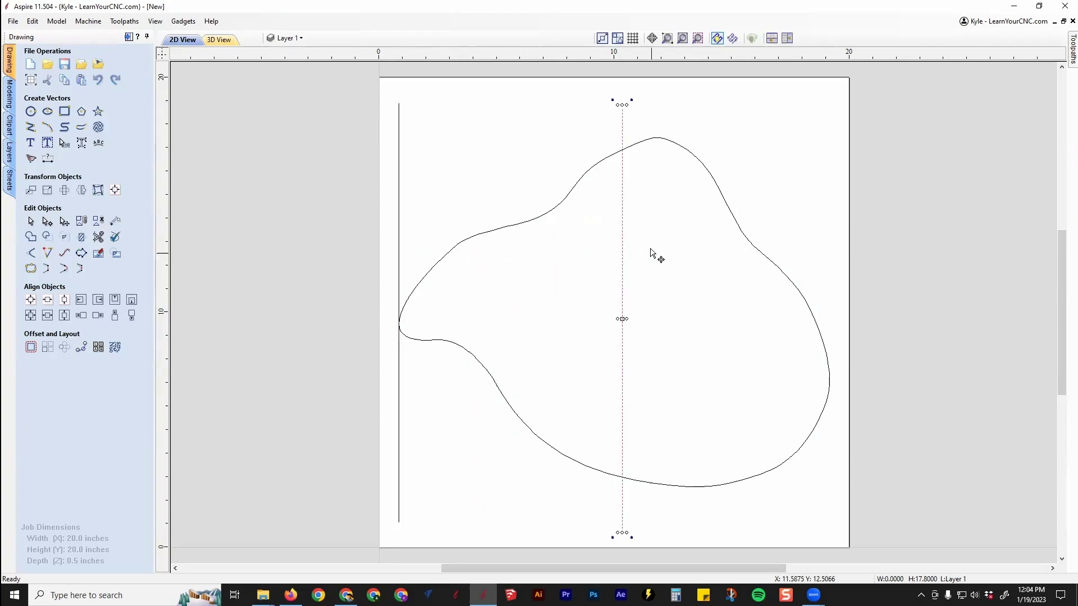
# Align the copied line to the shape's right inside edge, touching its rightmost point
pyautogui.keyDown('shift'); pyautogui.click(701, 163); pyautogui.keyUp('shift')
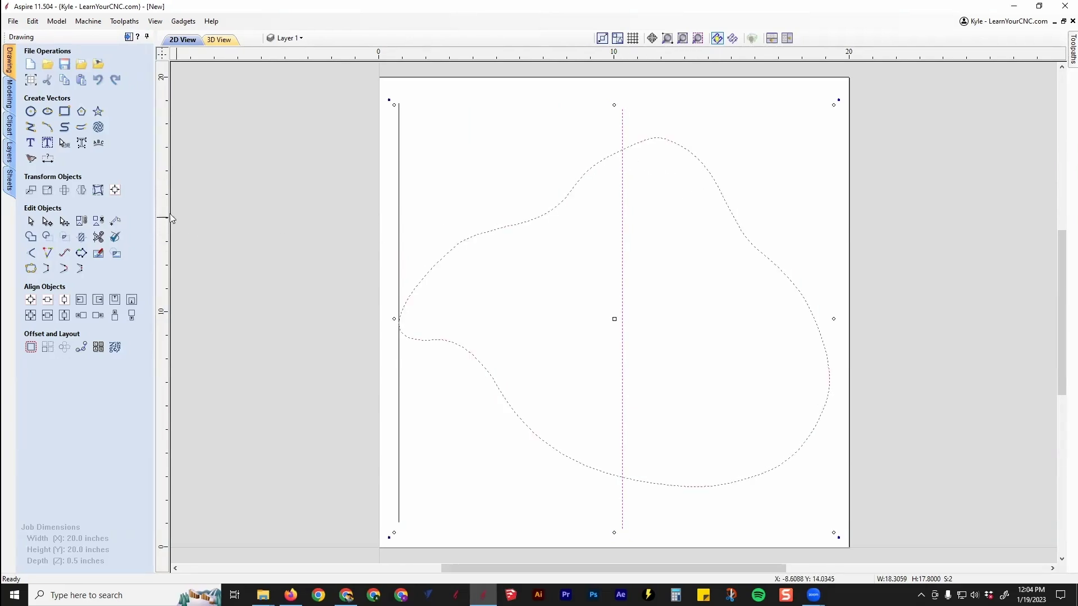
pyautogui.click(115, 190)
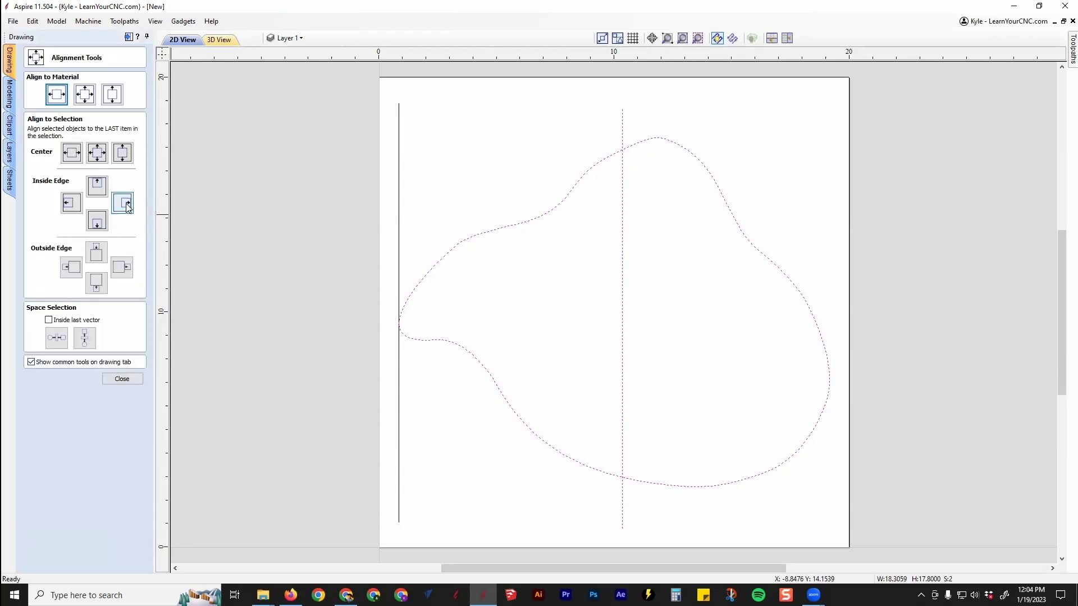
pyautogui.click(128, 207)
pyautogui.click(637, 334)
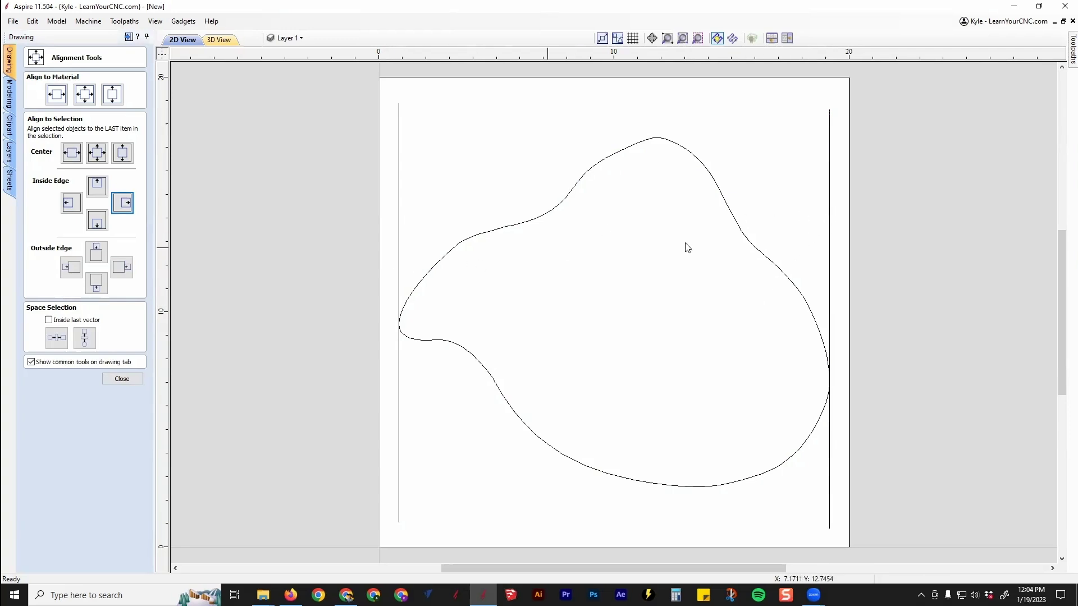
pyautogui.click(111, 378)
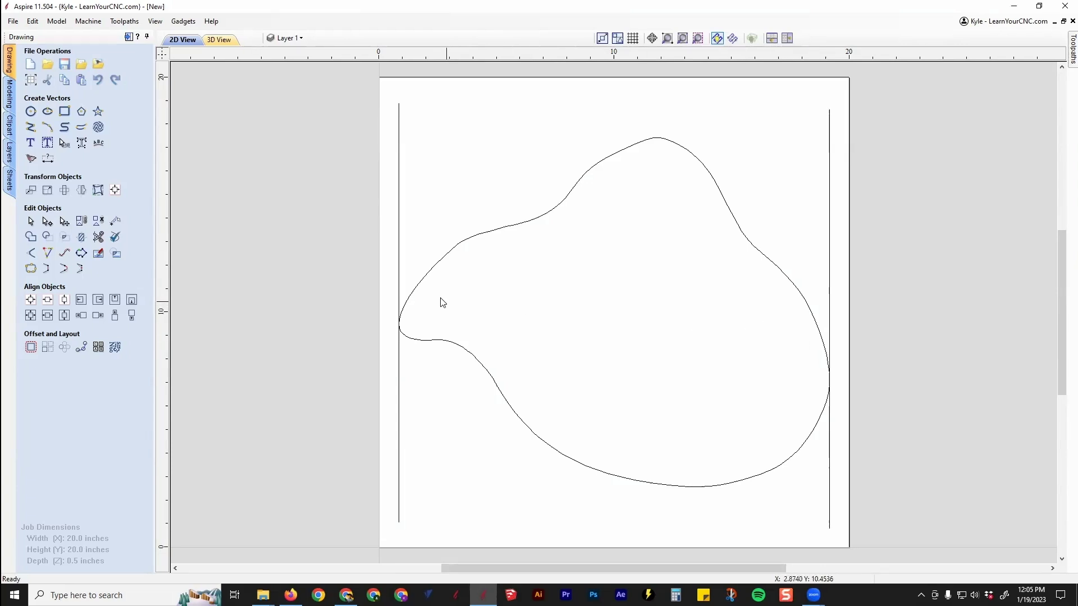
# Copy the left line into the shape and move the two inner lines to rough thirds
pyautogui.click(400, 253)
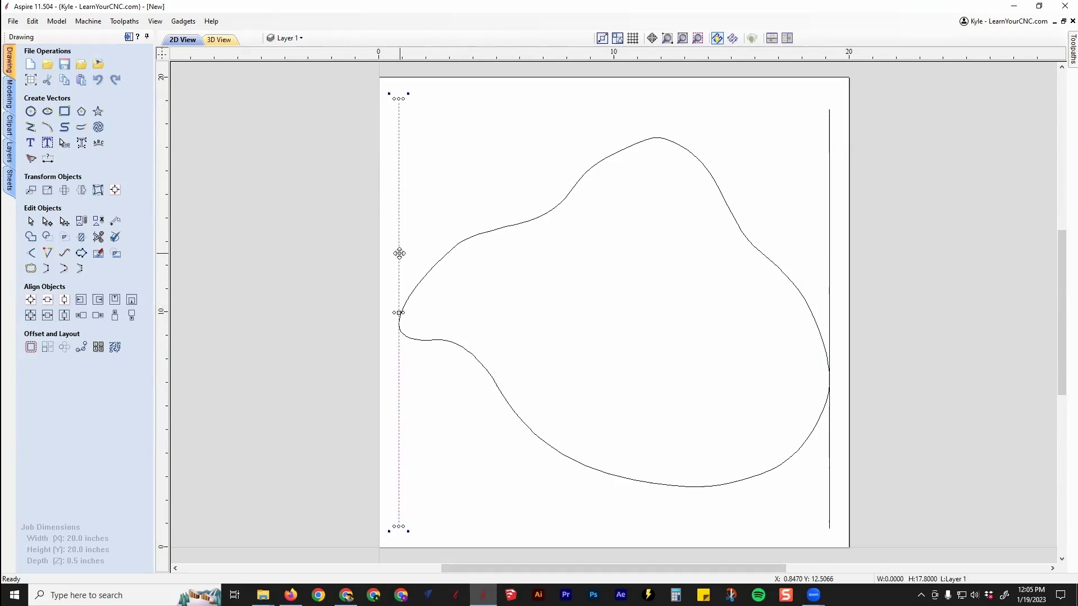
pyautogui.moveTo(400, 253); pyautogui.dragTo(694, 271)
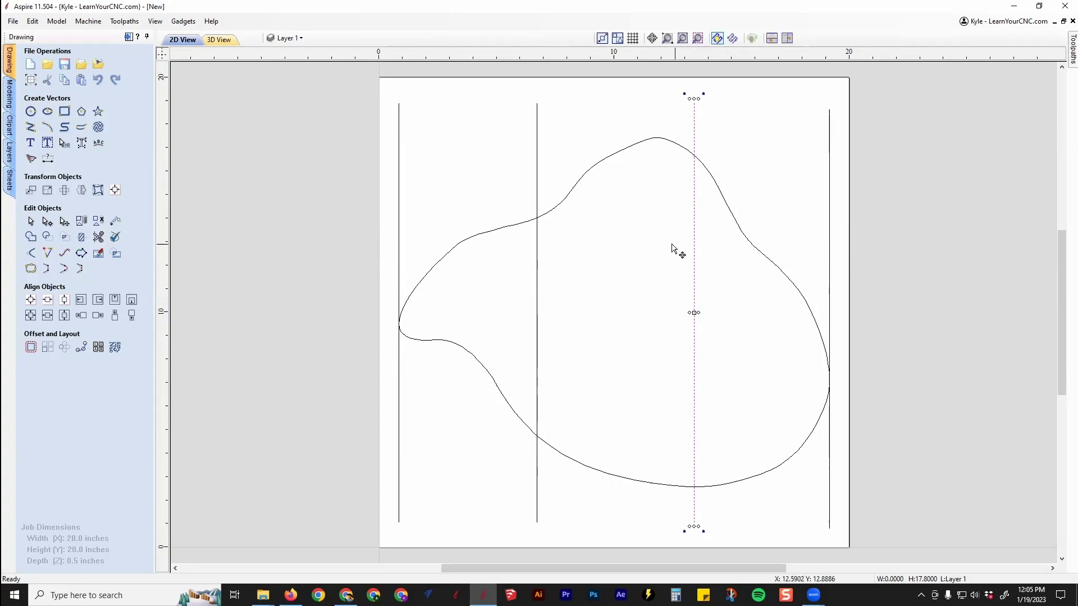
pyautogui.click(640, 256)
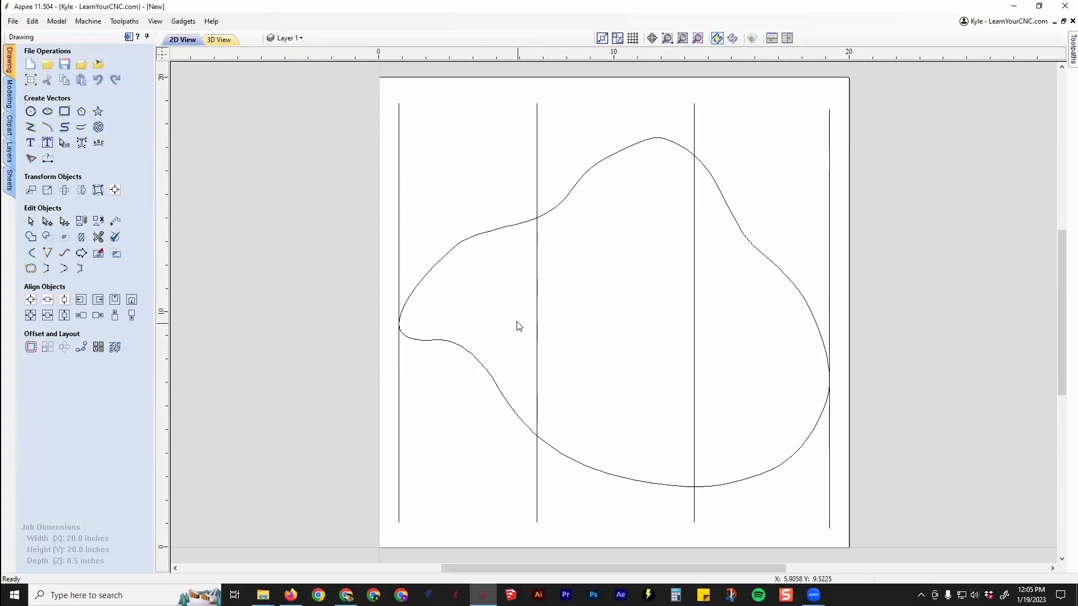
pyautogui.click(537, 298)
pyautogui.moveTo(537, 288); pyautogui.dragTo(503, 286)
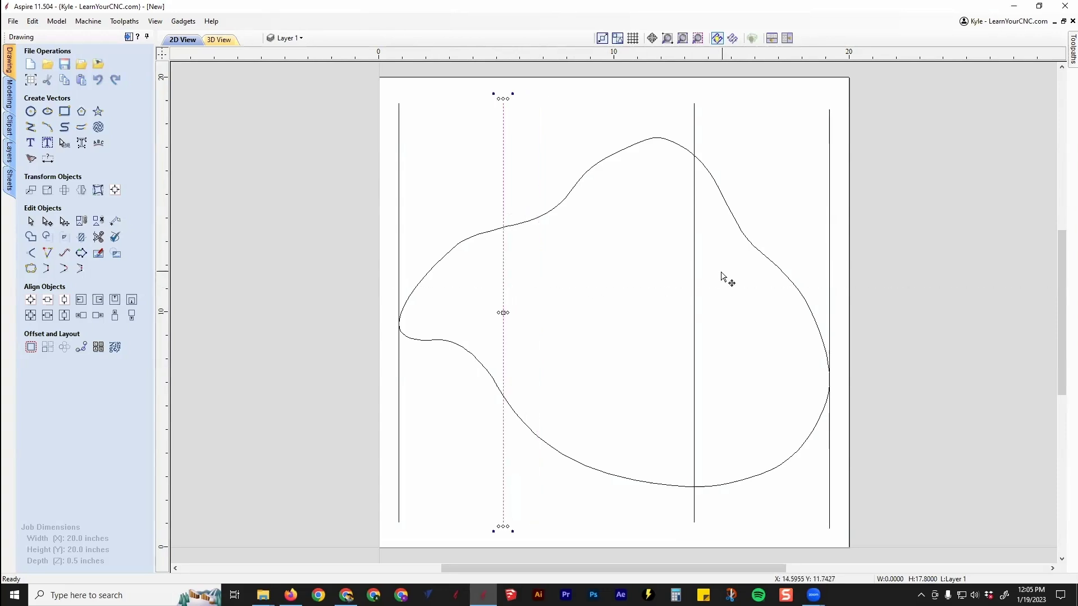
pyautogui.click(695, 279)
pyautogui.moveTo(695, 279); pyautogui.dragTo(732, 287)
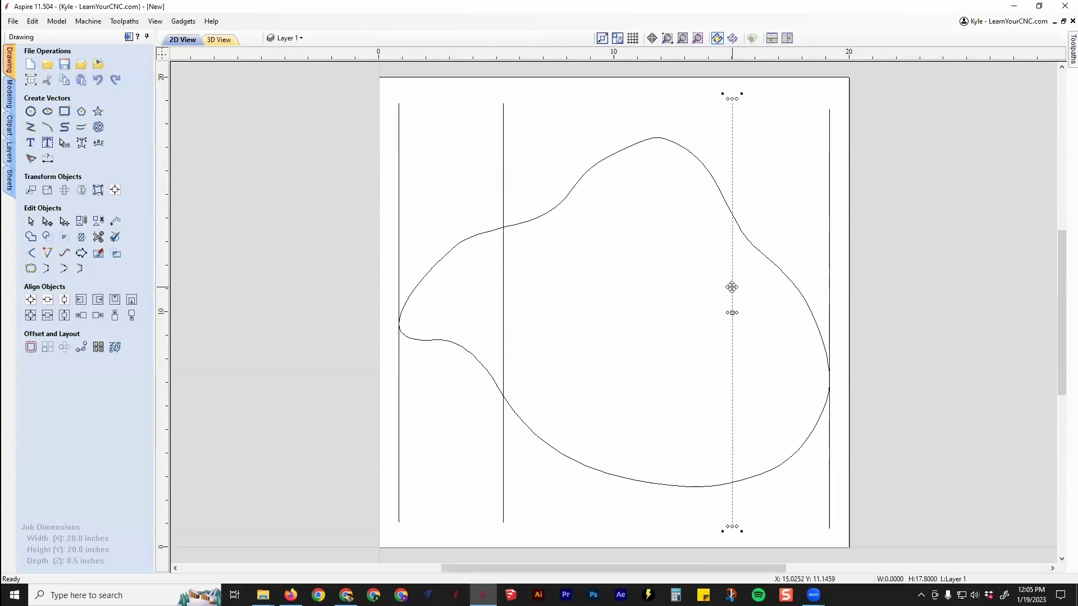
pyautogui.click(671, 303)
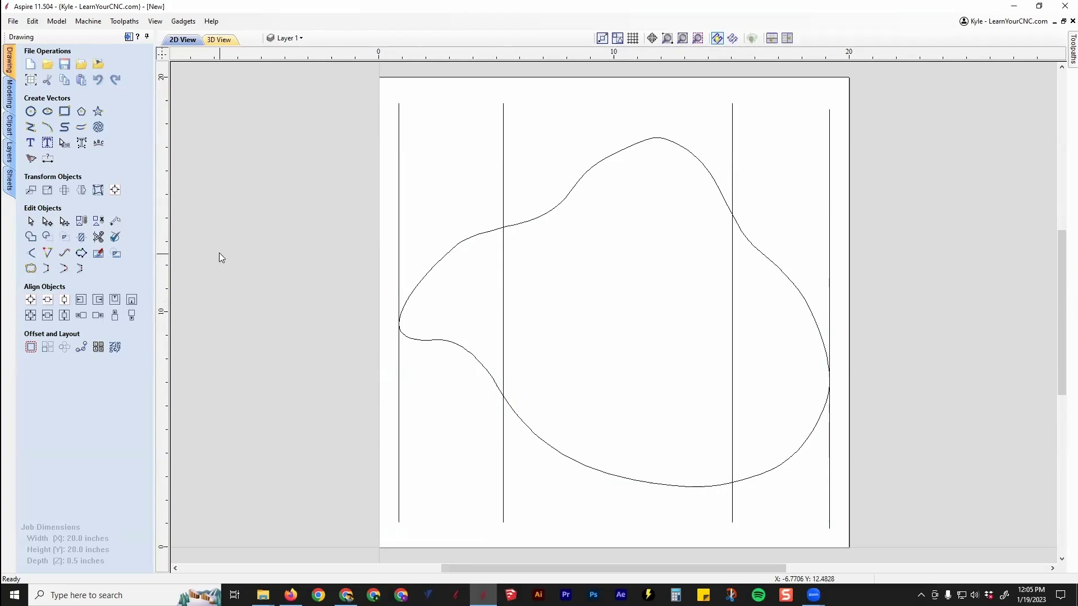
# Space the four vertical lines evenly across the shape with Alignment Tools
pyautogui.click(115, 190)
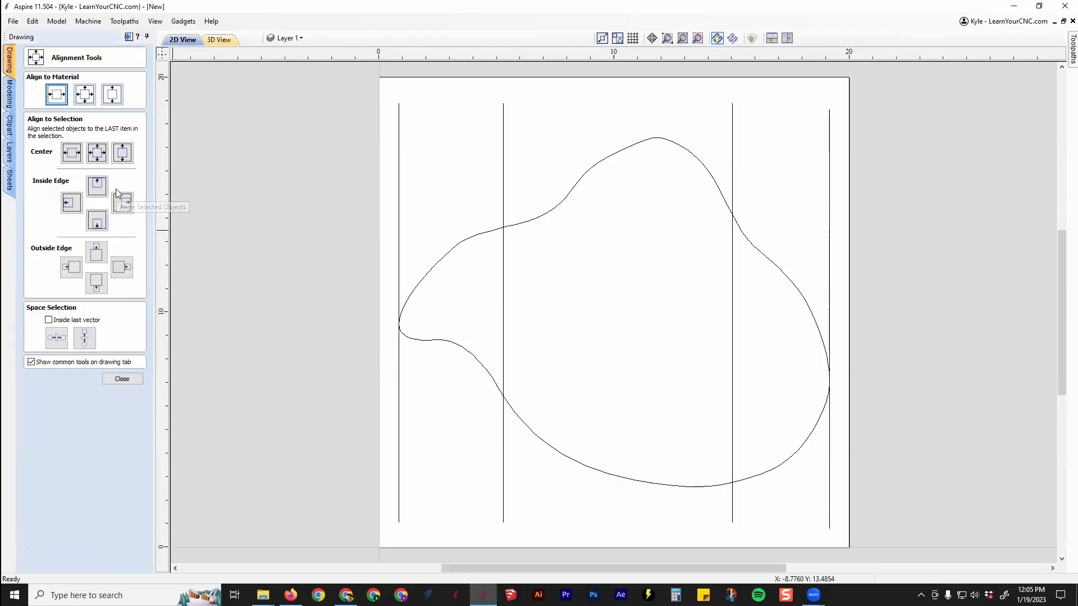
pyautogui.click(399, 153)
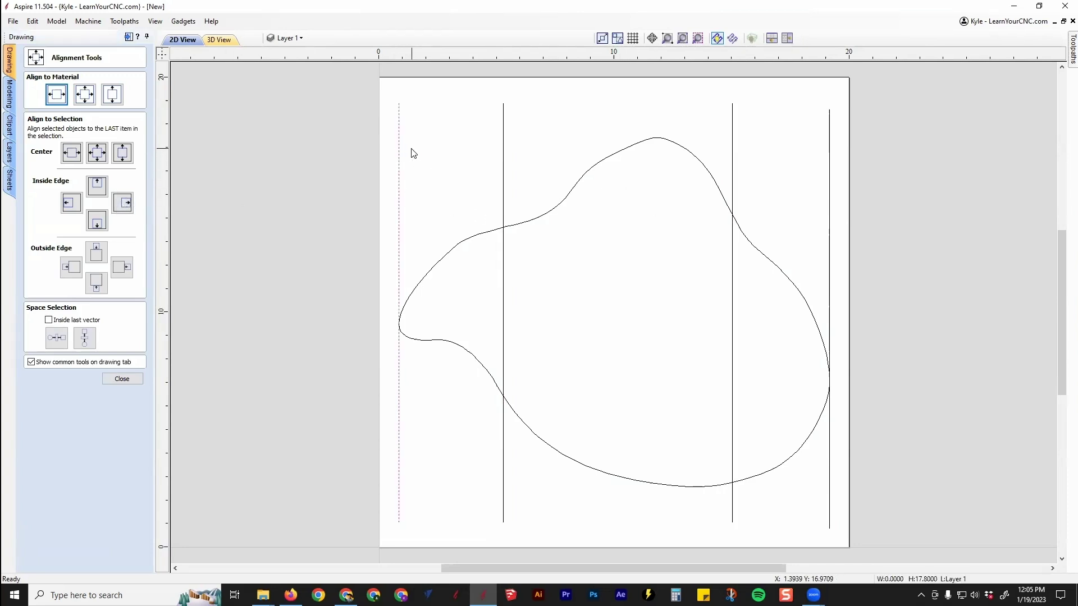
pyautogui.keyDown('shift'); pyautogui.click(503, 140); pyautogui.keyUp('shift')
pyautogui.keyDown('shift'); pyautogui.click(732, 133); pyautogui.keyUp('shift')
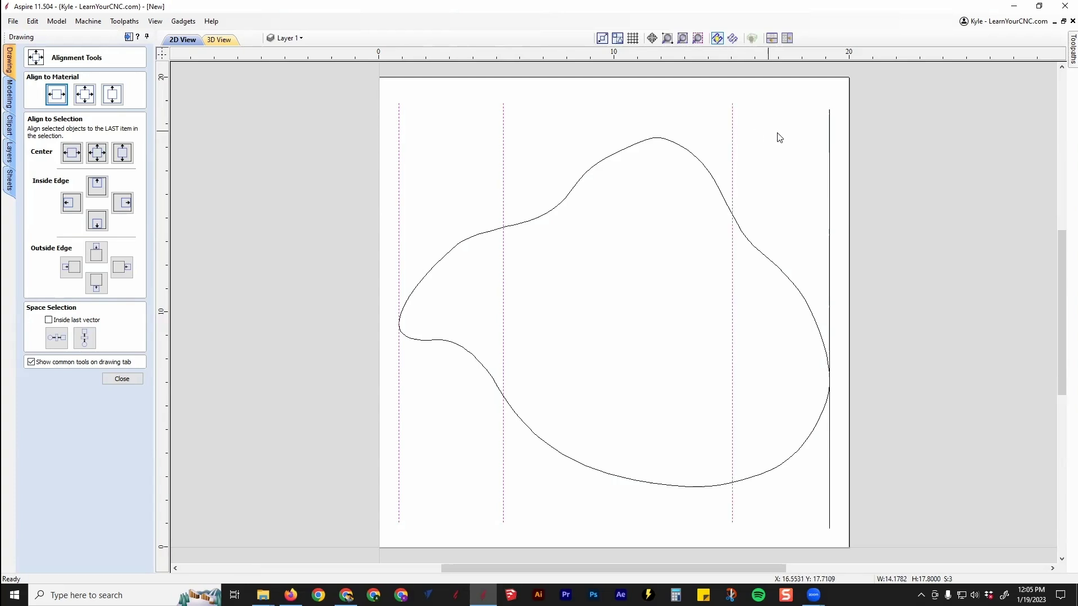
pyautogui.keyDown('shift'); pyautogui.click(830, 137); pyautogui.keyUp('shift')
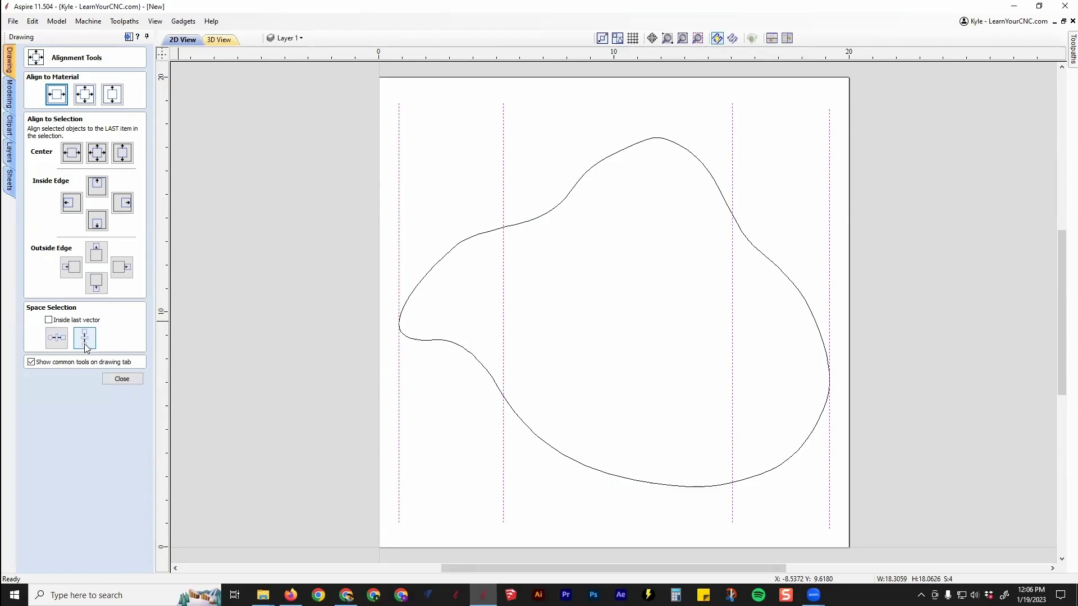
pyautogui.click(55, 347)
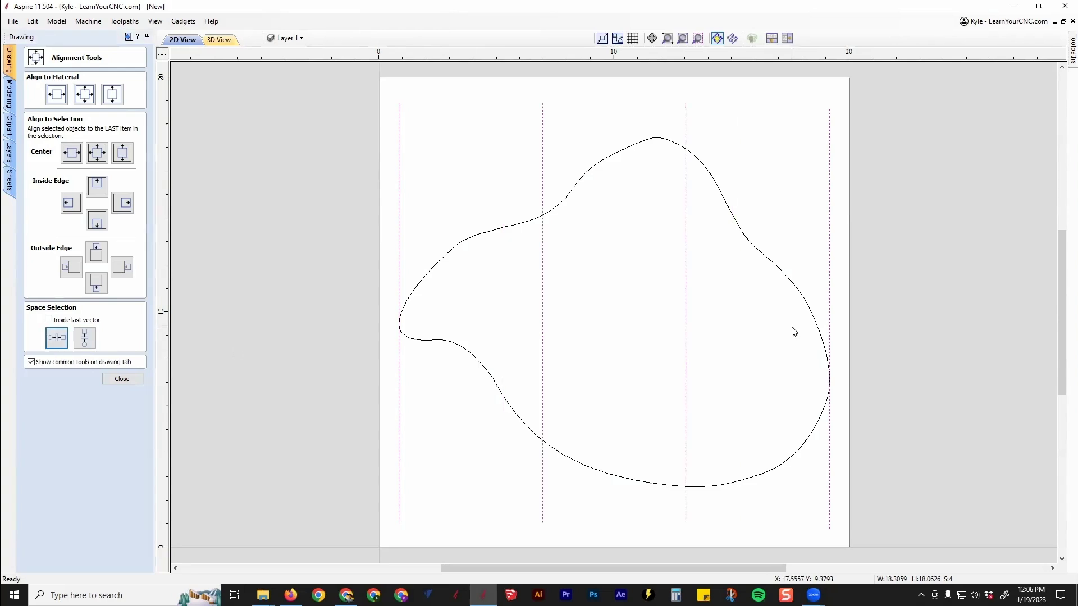
# Close the alignment options and select the two leftmost lines
pyautogui.click(779, 340)
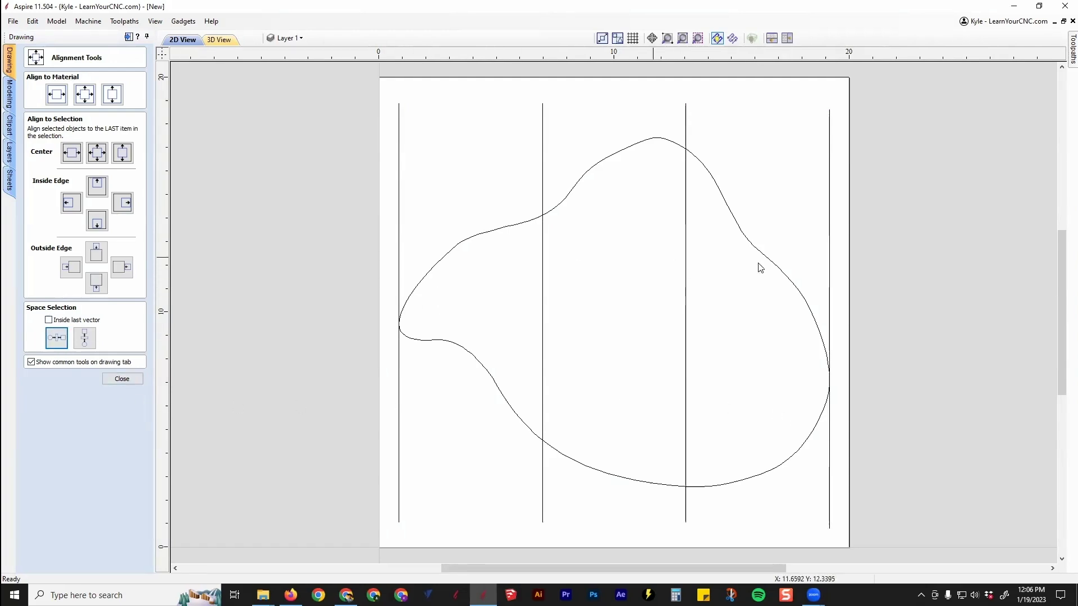
pyautogui.click(123, 379)
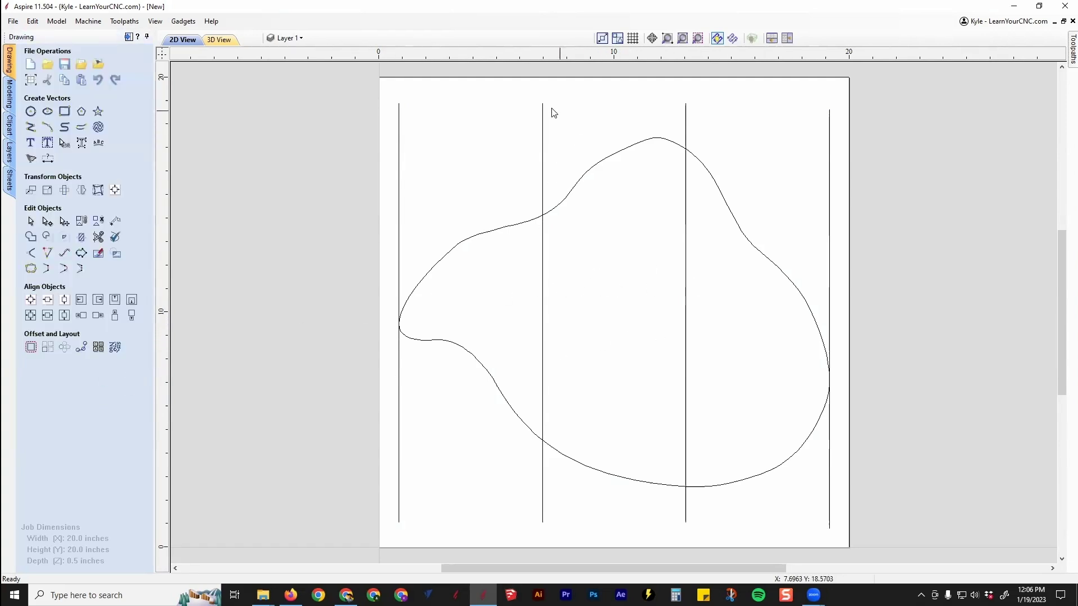
pyautogui.moveTo(552, 109); pyautogui.dragTo(402, 150)
# Delete three of the lines and copy the remaining line to make four vertical lines
pyautogui.press('Delete')
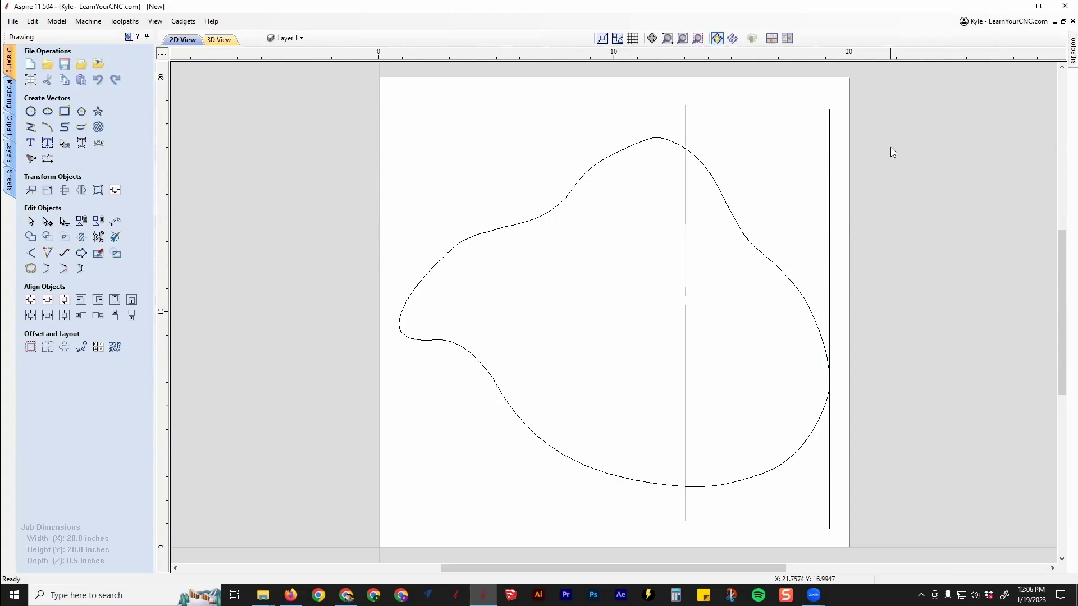
pyautogui.moveTo(891, 151); pyautogui.dragTo(820, 159)
pyautogui.press('Delete')
pyautogui.click(687, 229)
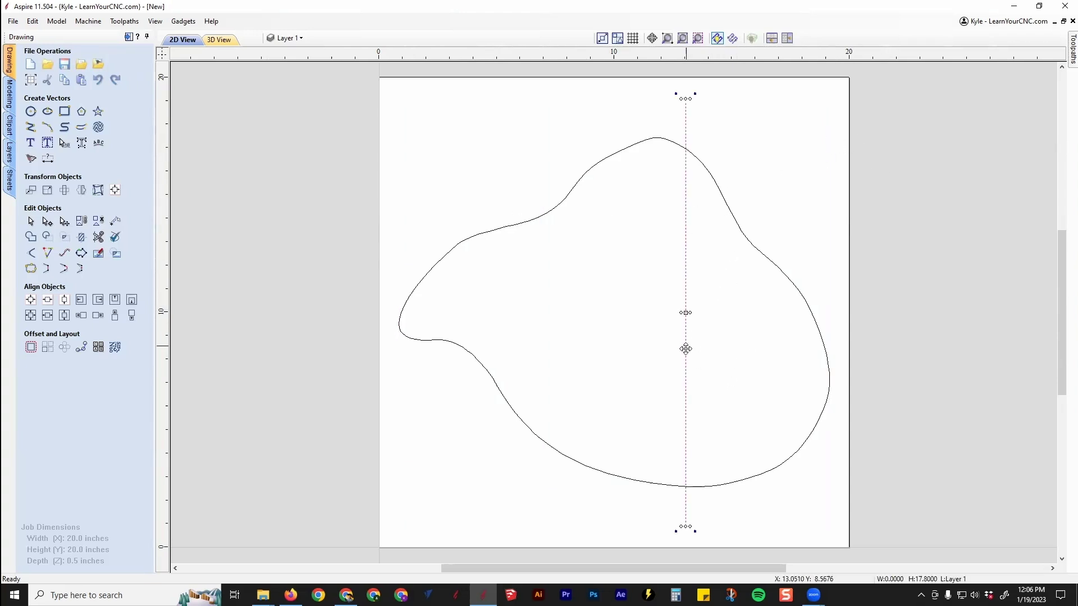
pyautogui.keyDown('ctrl'); pyautogui.moveTo(687, 346); pyautogui.dragTo(596, 359); pyautogui.keyUp('ctrl')
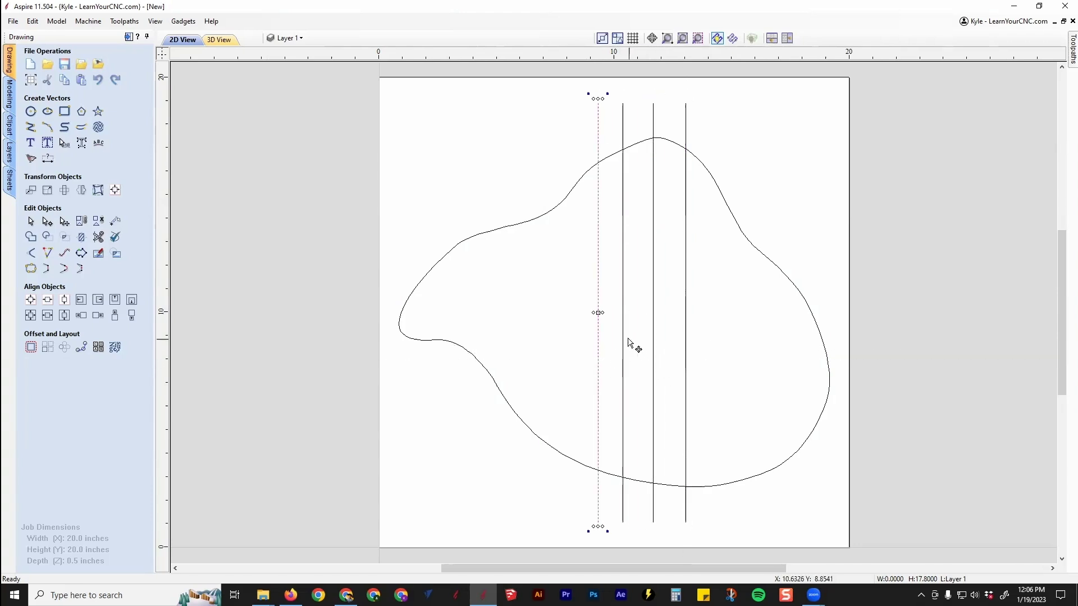
pyautogui.click(717, 296)
# Space the four lines evenly inside the shape's width, creating five equal bands
pyautogui.moveTo(715, 288); pyautogui.dragTo(582, 333)
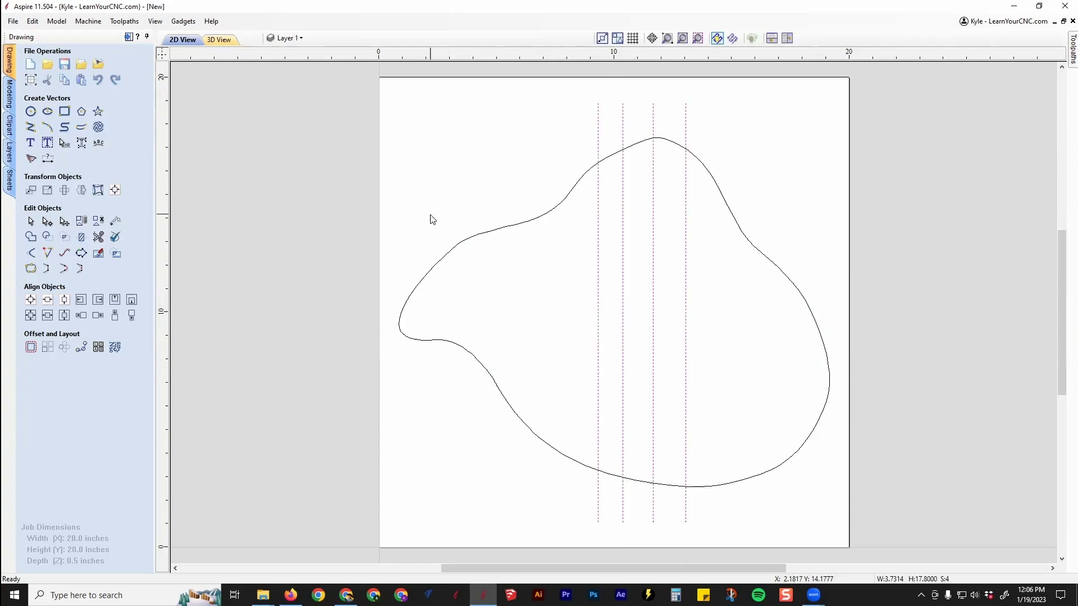
pyautogui.keyDown('shift'); pyautogui.click(498, 229); pyautogui.keyUp('shift')
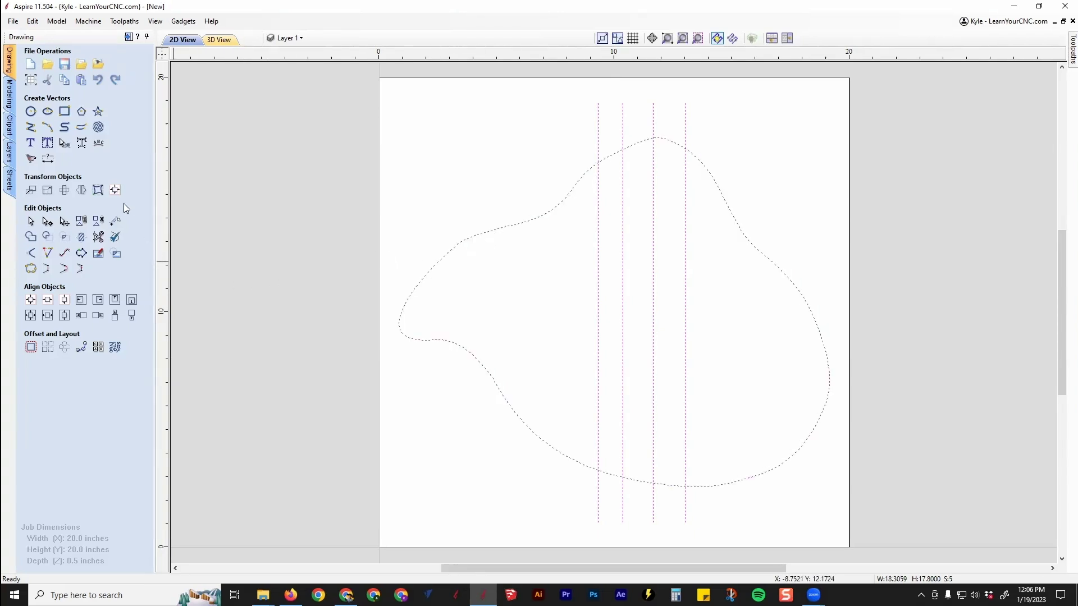
pyautogui.click(115, 191)
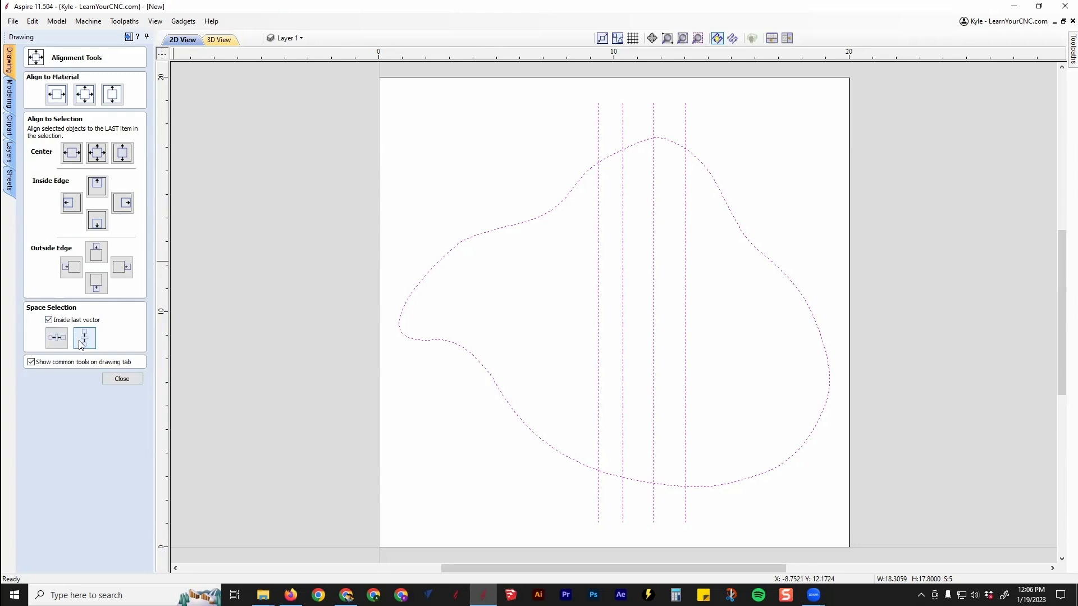
pyautogui.click(62, 344)
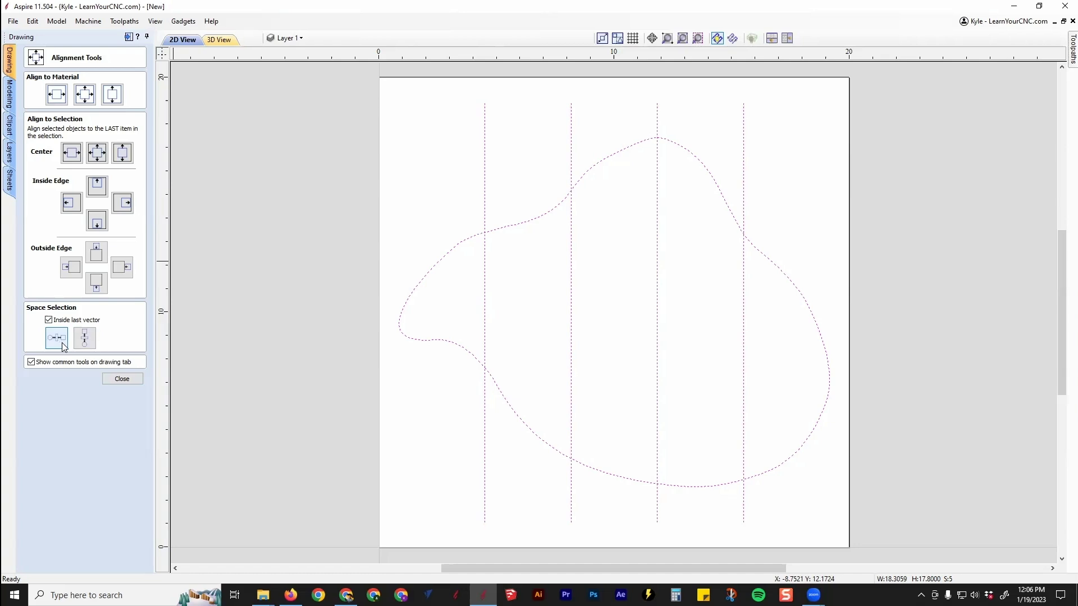
# Delete the two leftmost vertical lines
pyautogui.click(539, 305)
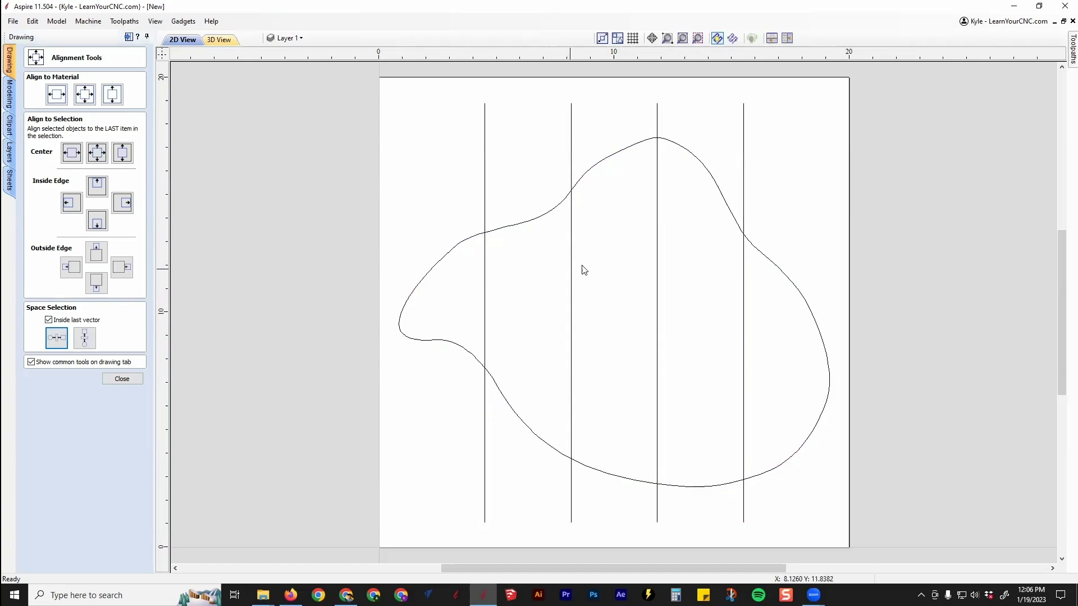
pyautogui.moveTo(584, 271); pyautogui.dragTo(479, 295)
pyautogui.press('Delete')
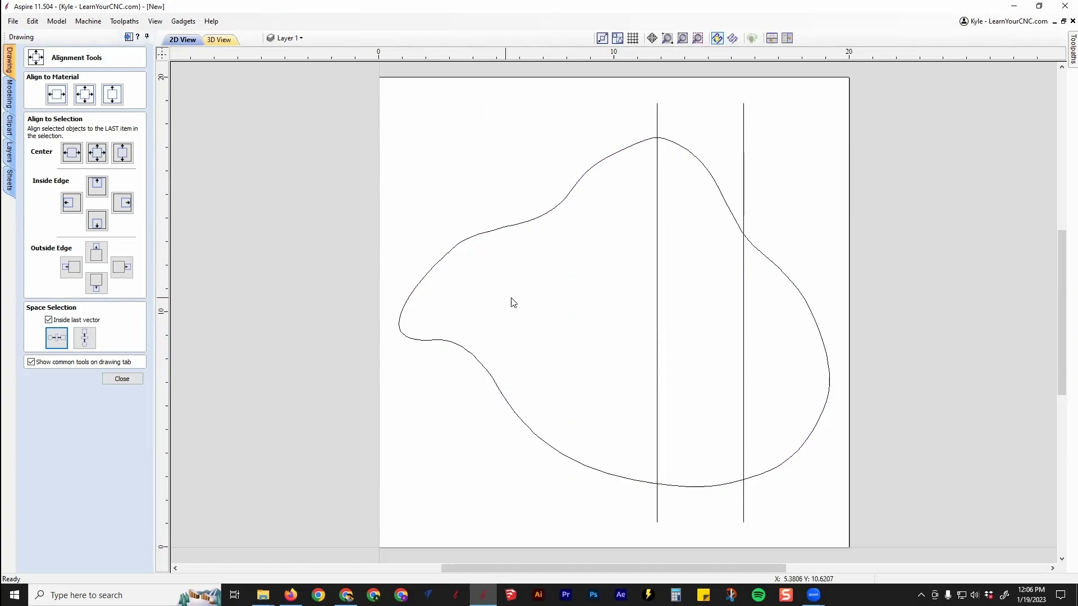
# Space the two remaining lines evenly inside the shape, splitting it into three equal parts
pyautogui.moveTo(754, 288); pyautogui.dragTo(633, 320)
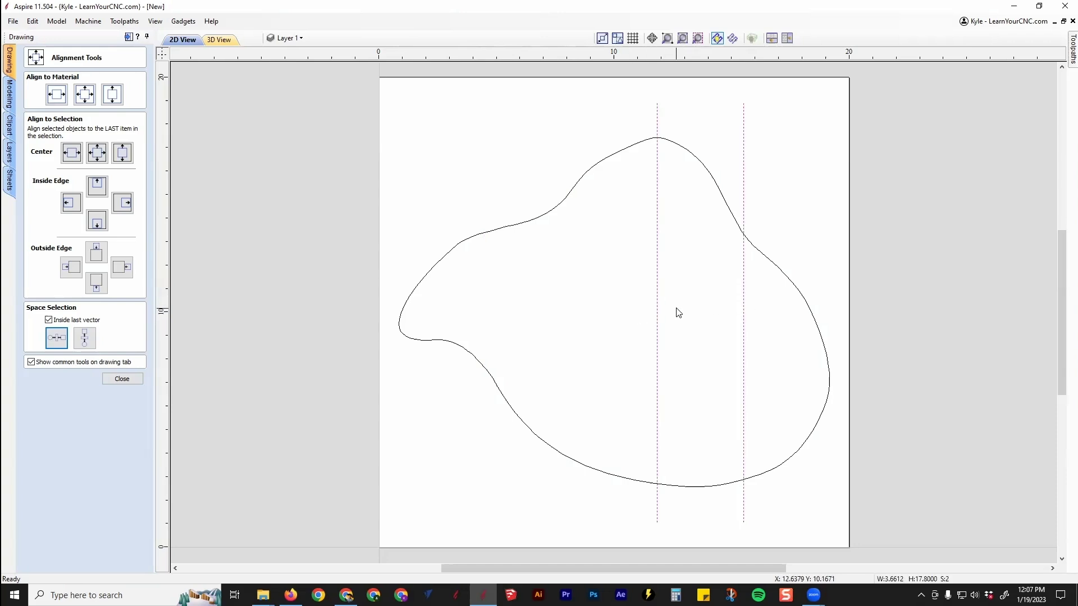
pyautogui.keyDown('shift'); pyautogui.click(551, 214); pyautogui.keyUp('shift')
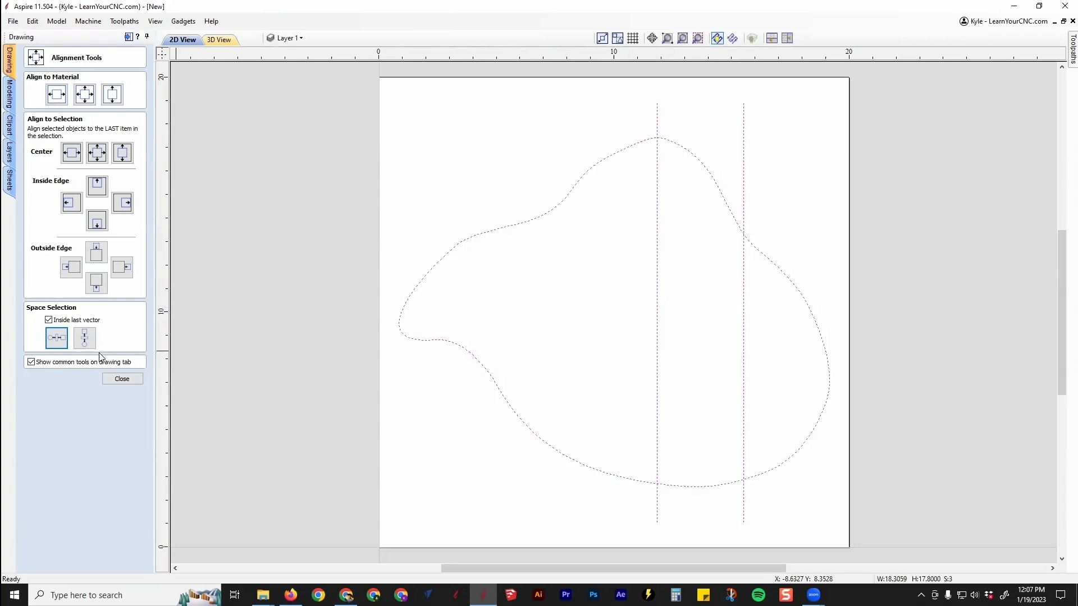
pyautogui.click(56, 337)
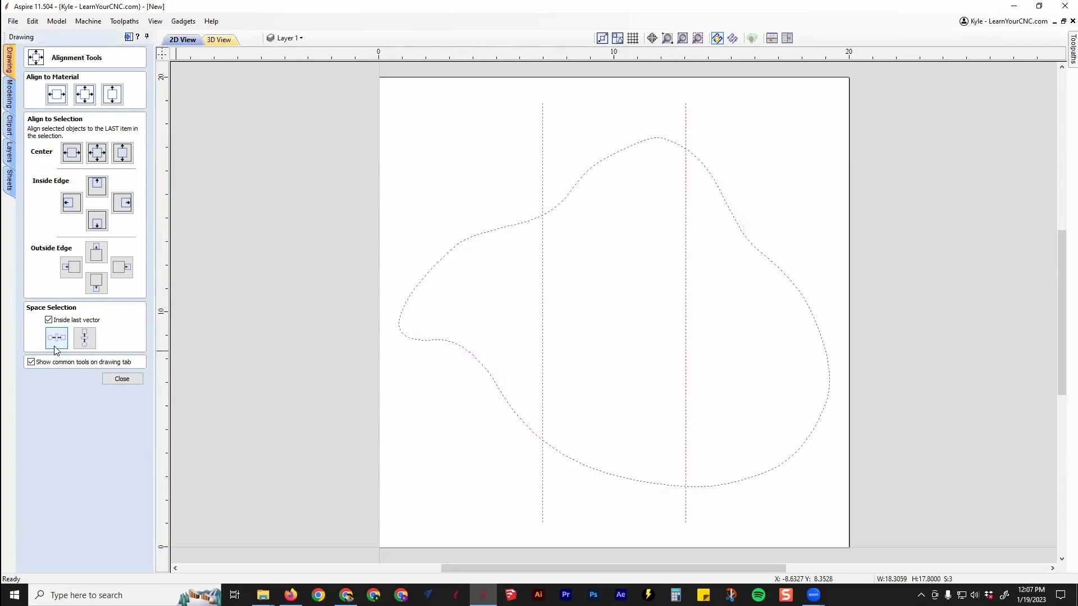
pyautogui.click(736, 314)
pyautogui.click(473, 239)
pyautogui.click(701, 223)
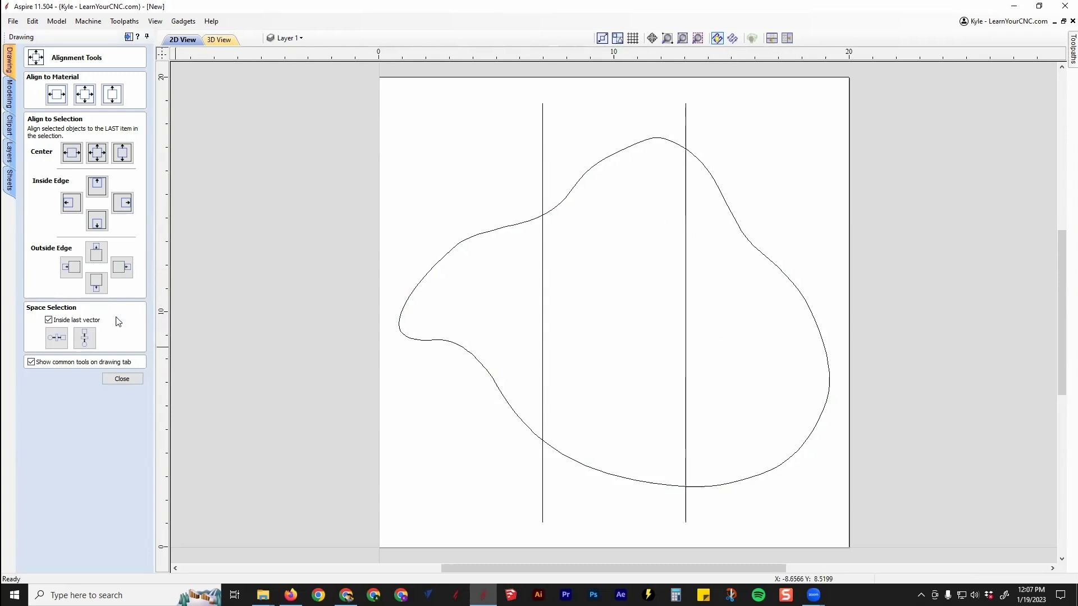
pyautogui.click(122, 379)
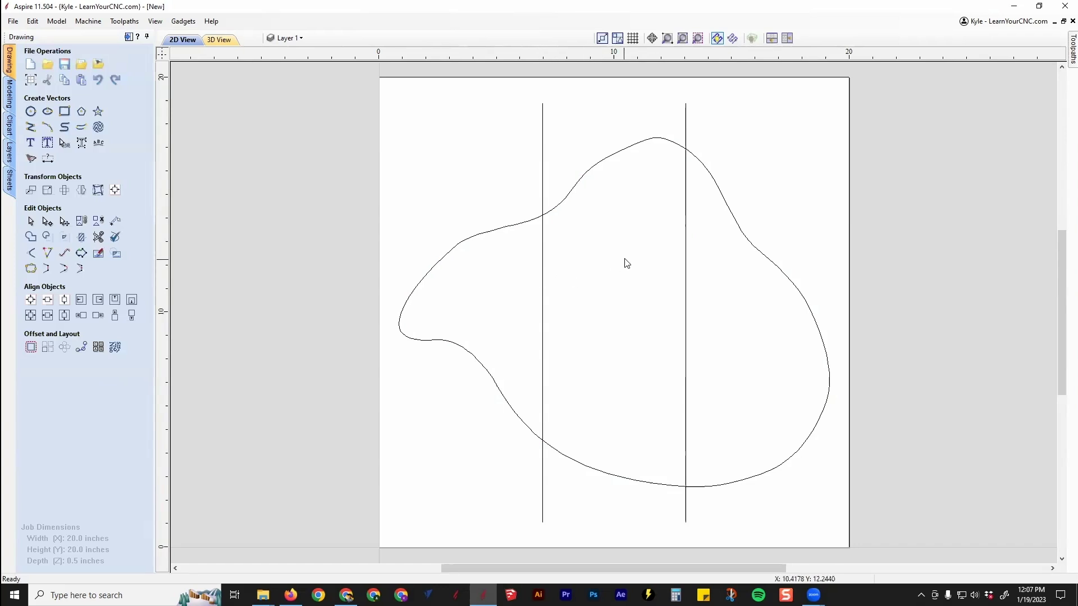
# Select the shape with both lines and place a copy to the right of the job
pyautogui.click(537, 220)
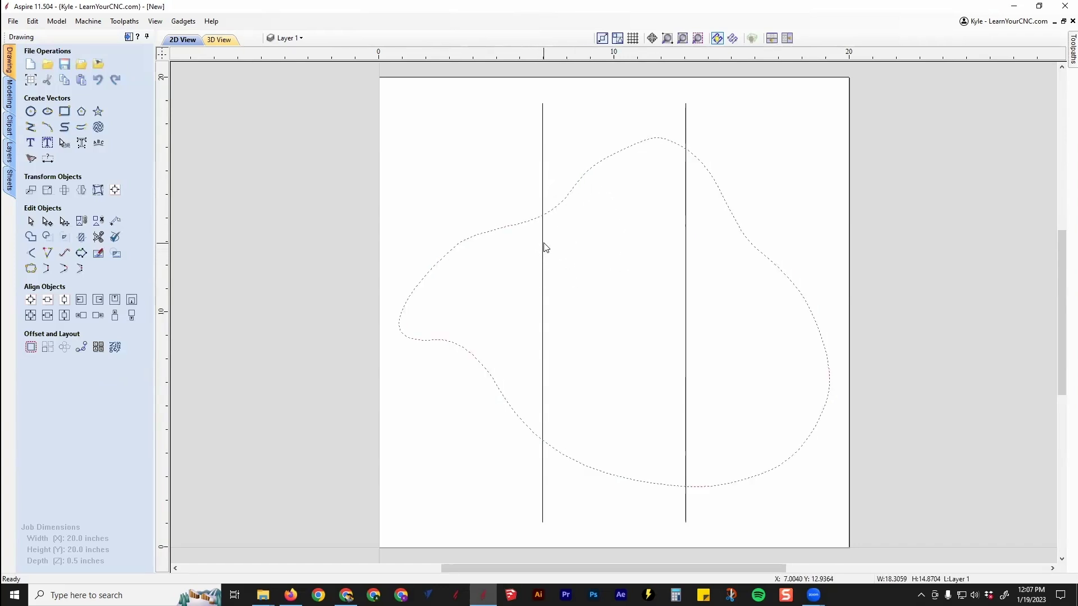
pyautogui.click(543, 244)
pyautogui.click(564, 203)
pyautogui.click(582, 251)
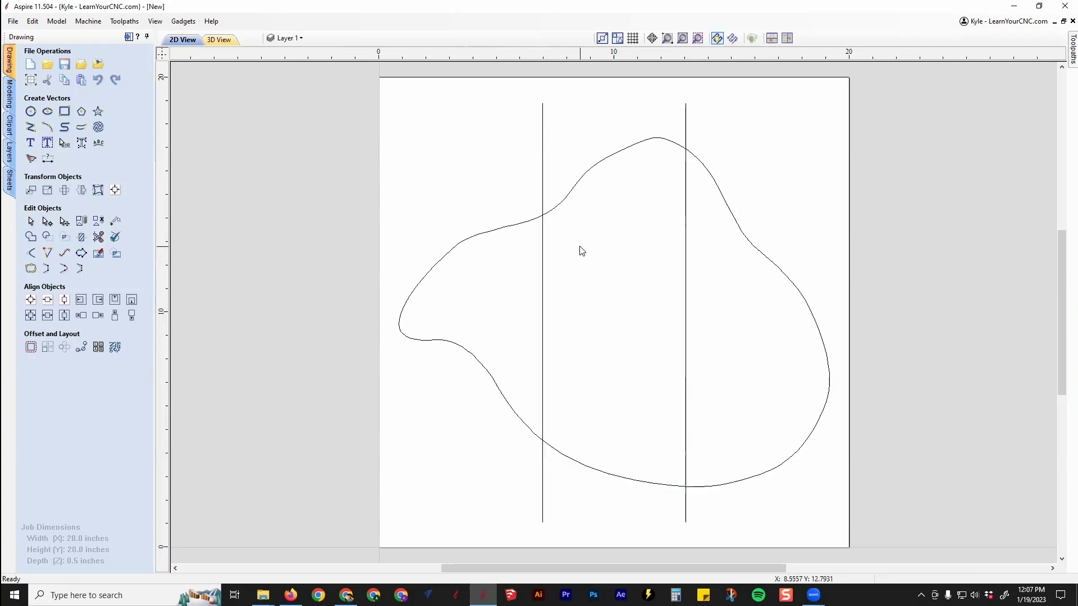
pyautogui.scroll(-1, 618, 269)
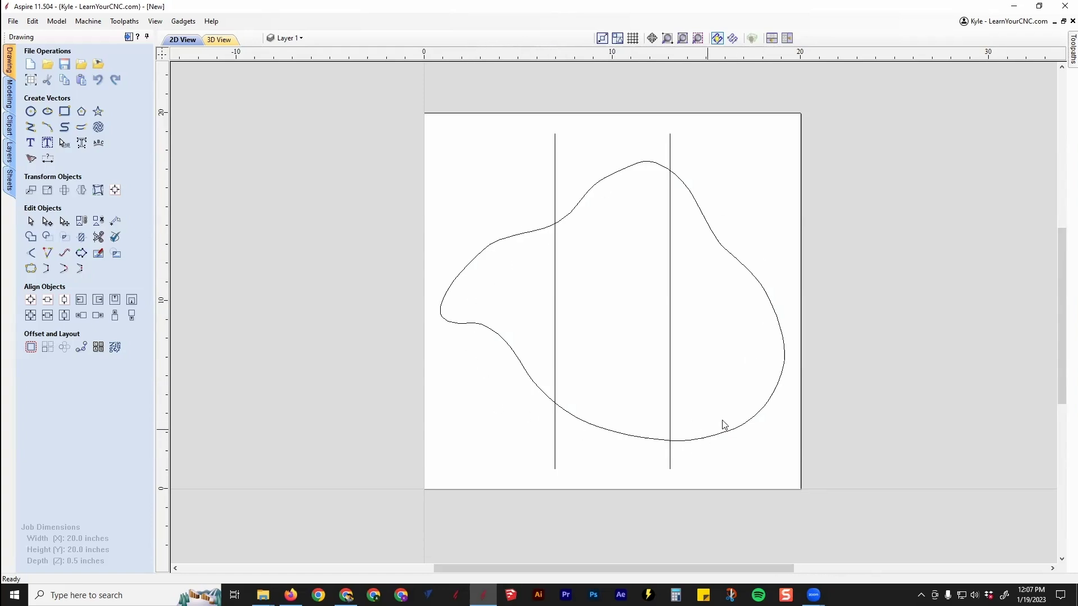
pyautogui.moveTo(707, 414); pyautogui.dragTo(599, 390, button='middle')
pyautogui.moveTo(632, 164); pyautogui.dragTo(396, 476)
pyautogui.click(464, 218)
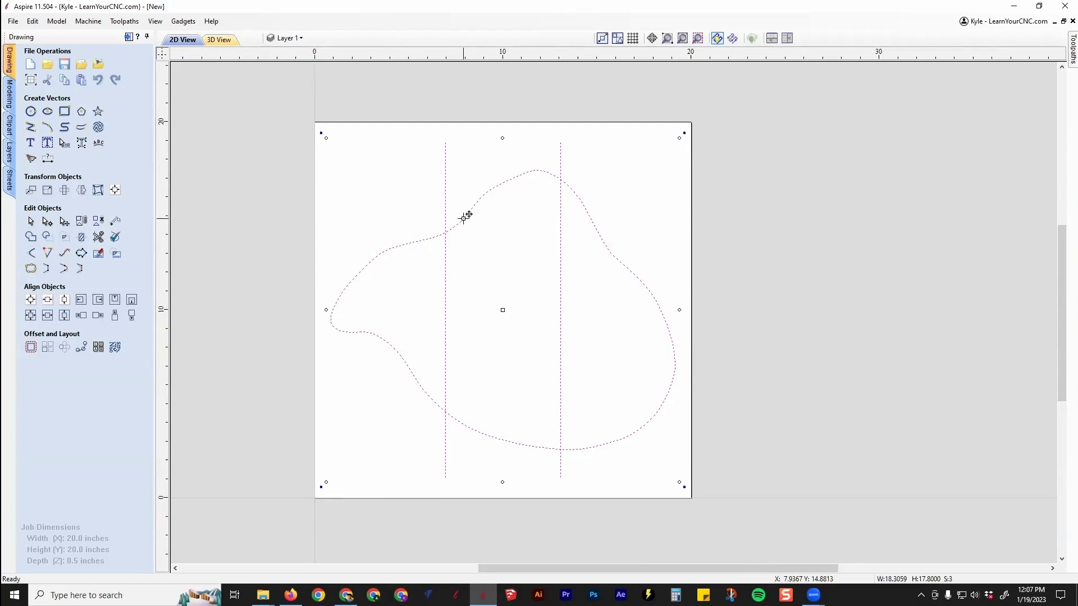
pyautogui.keyDown('ctrl'); pyautogui.moveTo(456, 225); pyautogui.dragTo(816, 227); pyautogui.keyUp('ctrl')
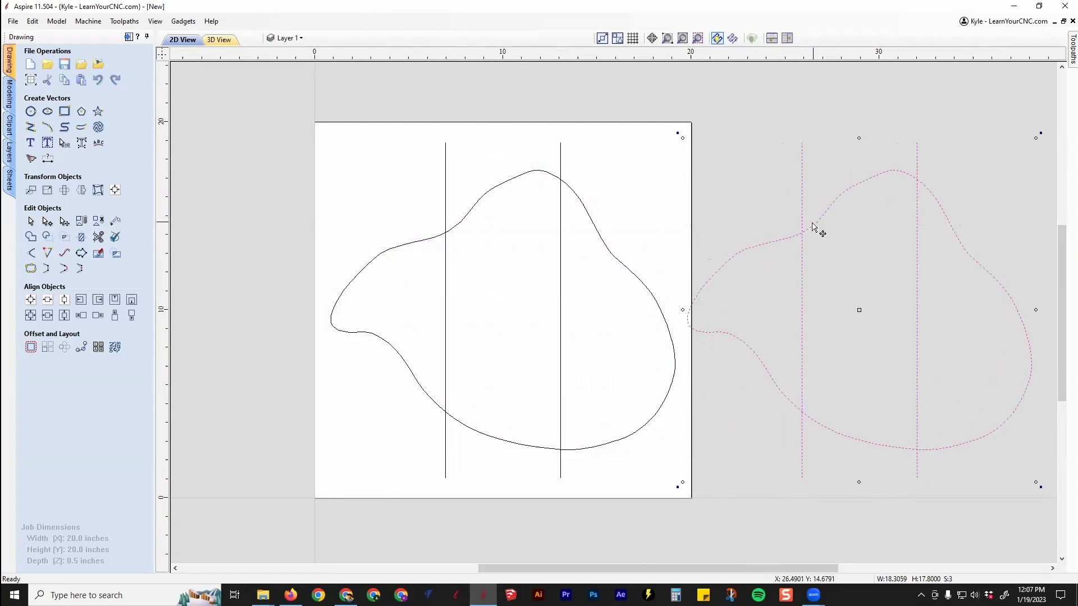
# Place a second copy further right and recentre the view on all three copies
pyautogui.hscroll(5, 617, 324)
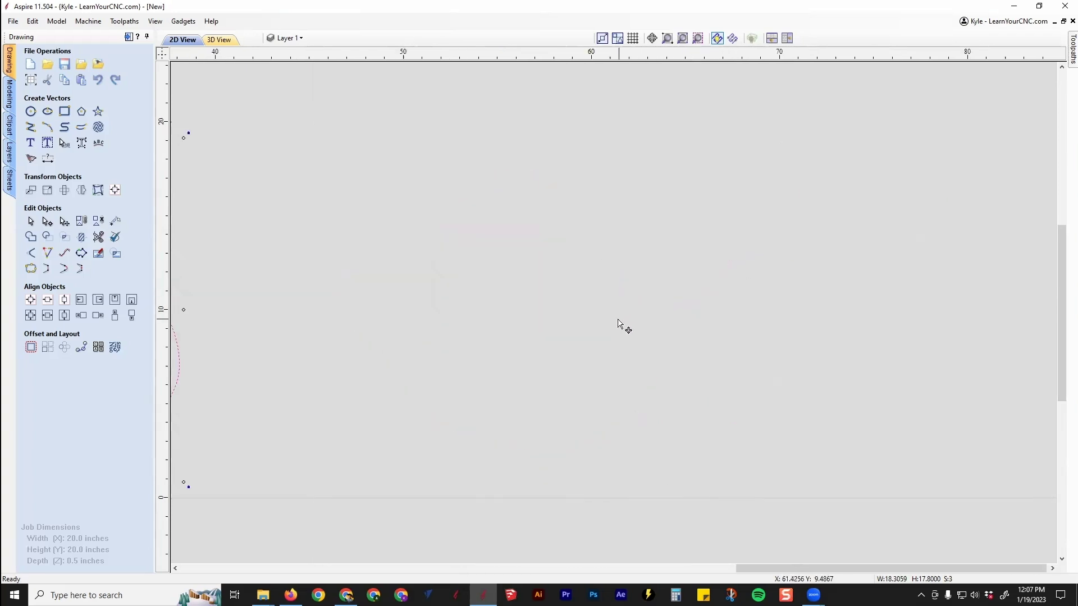
pyautogui.hscroll(-4, 617, 324)
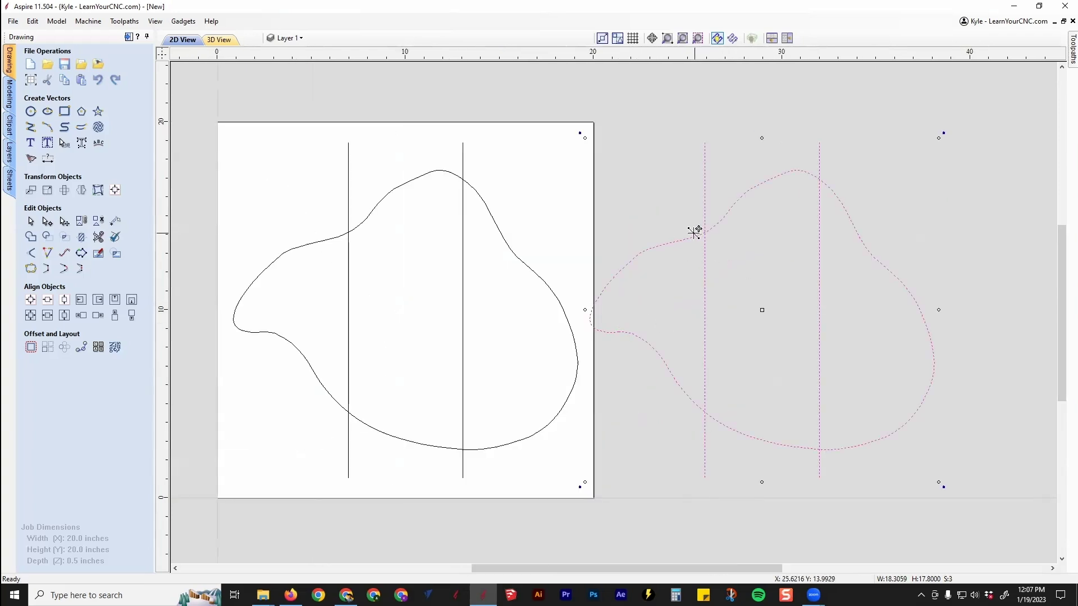
pyautogui.moveTo(692, 235); pyautogui.dragTo(1042, 243)
pyautogui.scroll(-2, 752, 255)
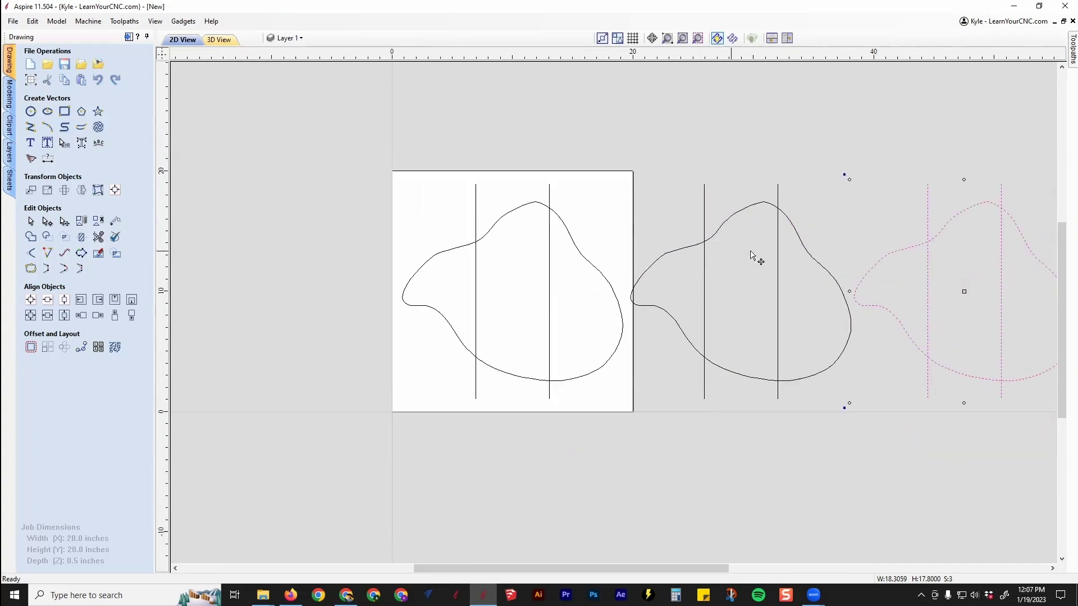
pyautogui.click(821, 229)
pyautogui.moveTo(821, 229); pyautogui.dragTo(657, 303, button='middle')
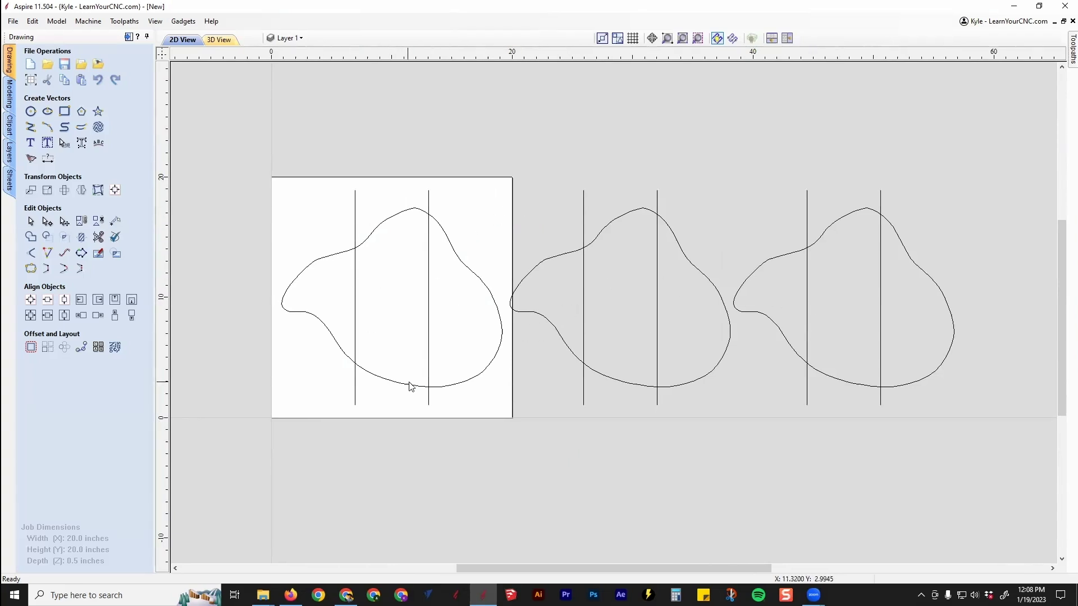
pyautogui.moveTo(469, 344); pyautogui.dragTo(567, 333, button='middle')
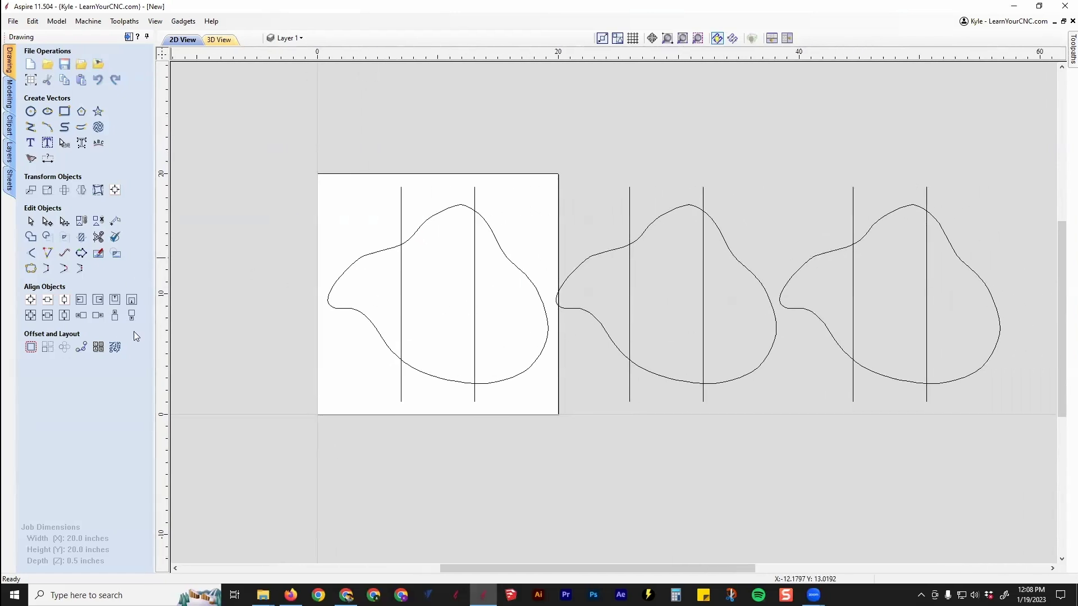
pyautogui.click(98, 237)
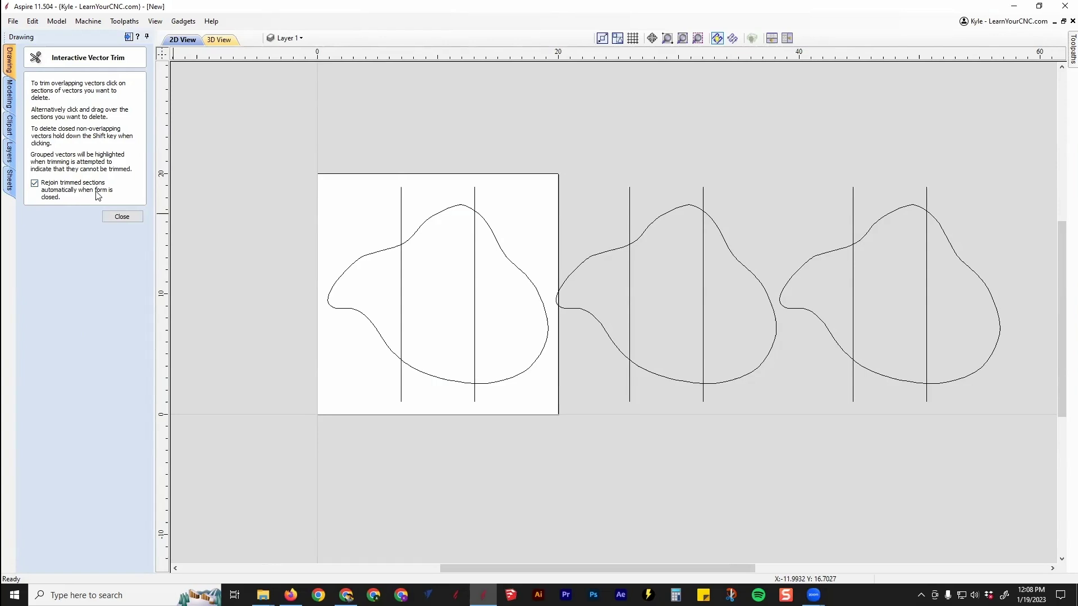
# Trim the first copy's middle arcs and line stubs, leaving its left and right end pieces
pyautogui.click(400, 206)
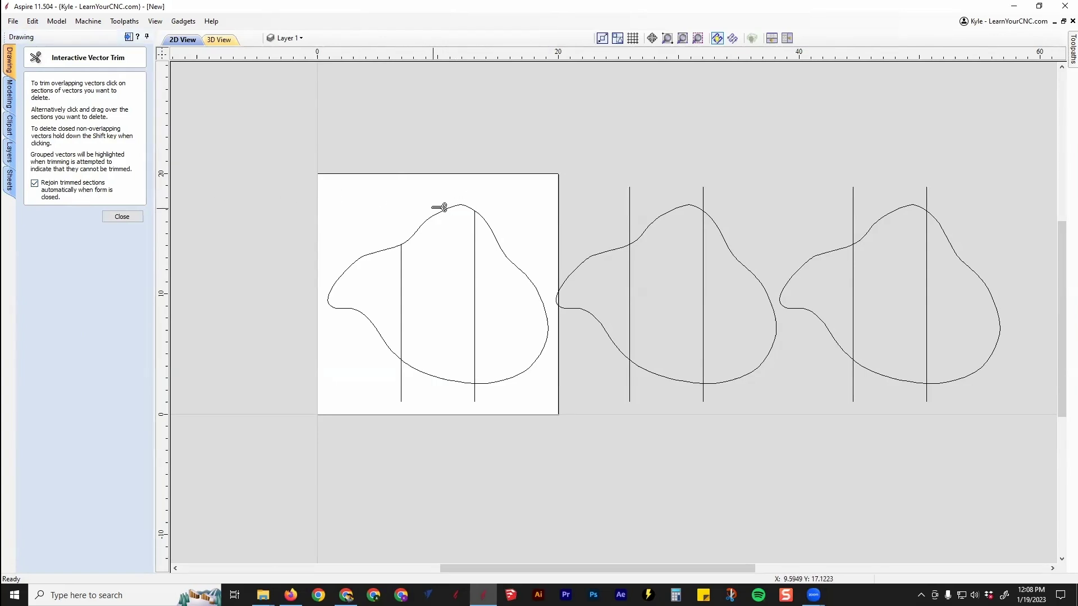
pyautogui.click(440, 208)
pyautogui.click(431, 377)
pyautogui.click(402, 393)
pyautogui.click(475, 397)
# Trim the second copy's outer lobes and line stubs, leaving only its closed middle section
pyautogui.click(631, 212)
pyautogui.click(609, 251)
pyautogui.click(630, 390)
pyautogui.click(703, 393)
pyautogui.click(772, 345)
pyautogui.click(703, 191)
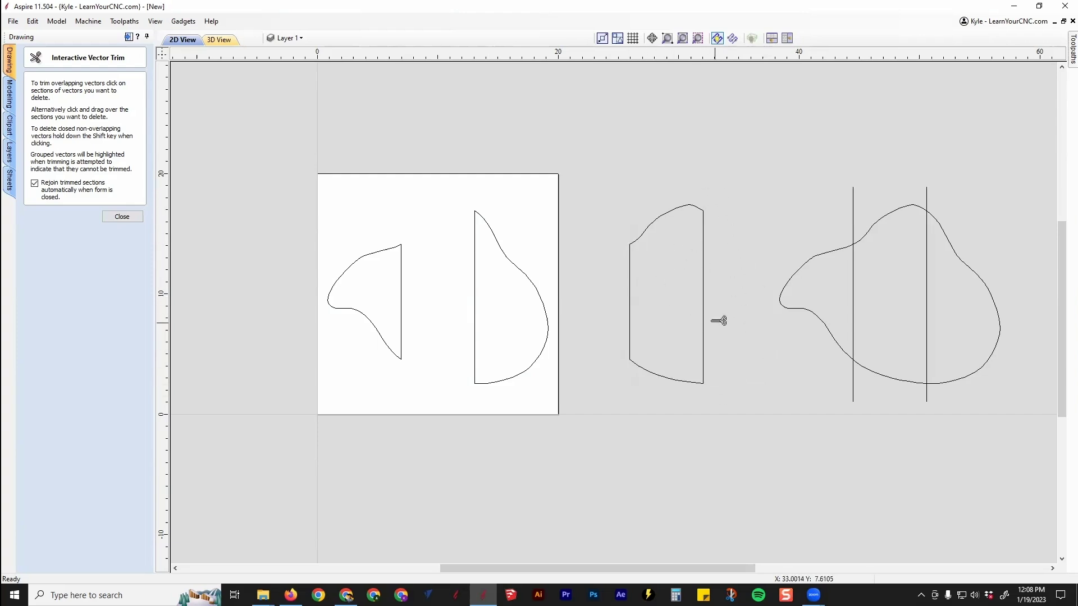
pyautogui.moveTo(719, 320); pyautogui.dragTo(554, 296, button='middle')
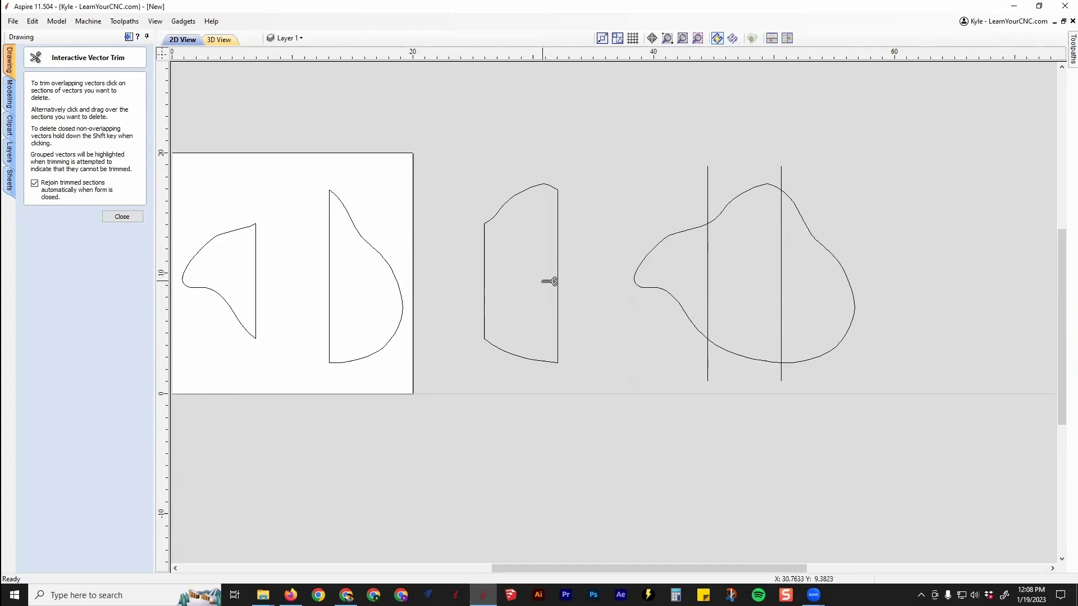
pyautogui.moveTo(550, 281); pyautogui.dragTo(701, 264, button='middle')
pyautogui.scroll(2, 378, 277)
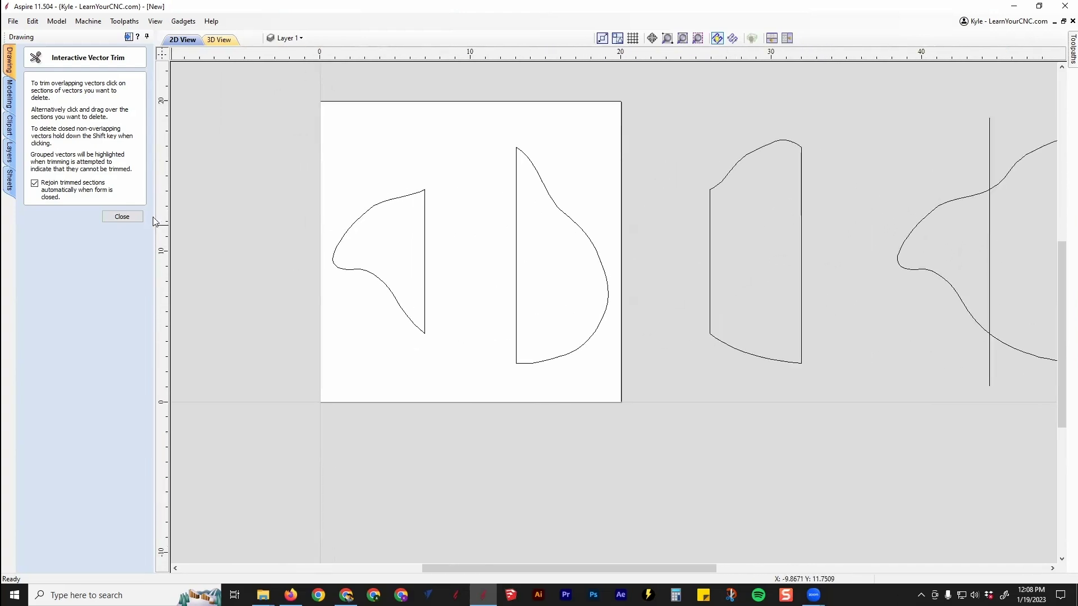
pyautogui.click(122, 216)
# Place the trimmed middle piece between the left and right end pieces
pyautogui.click(723, 180)
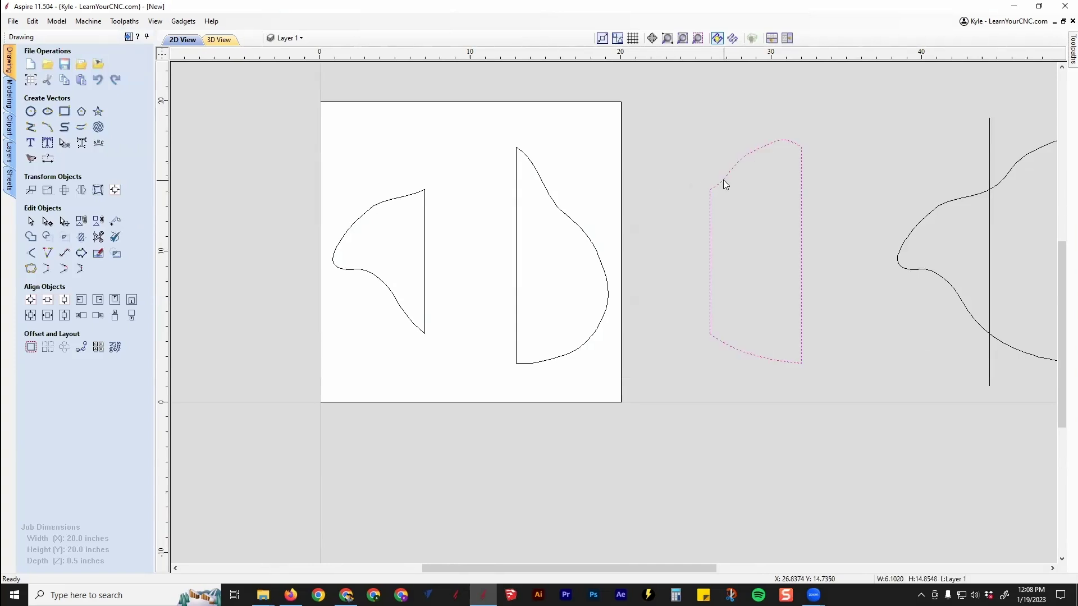
pyautogui.moveTo(803, 144); pyautogui.dragTo(518, 146)
pyautogui.click(568, 152)
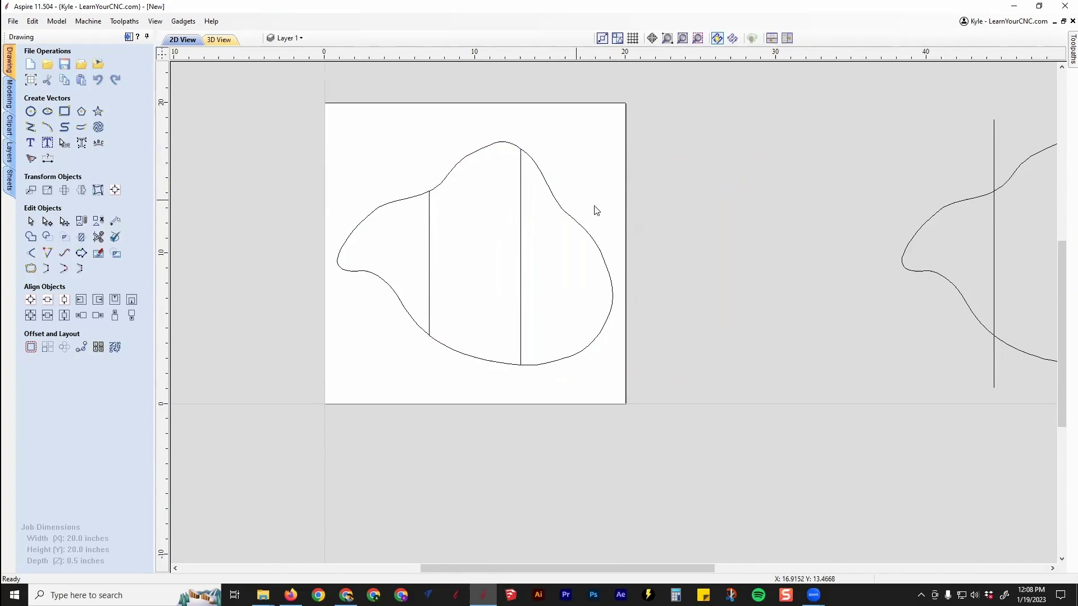
pyautogui.click(497, 201)
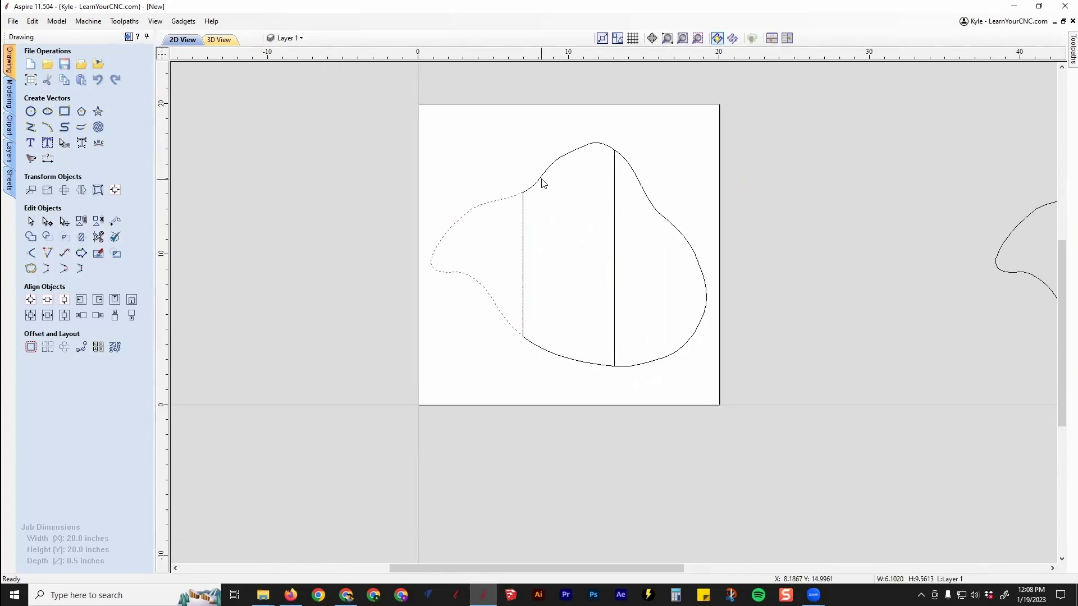
pyautogui.click(543, 183)
# Nudge the right piece right and the left piece left to leave narrow gaps
pyautogui.click(627, 168)
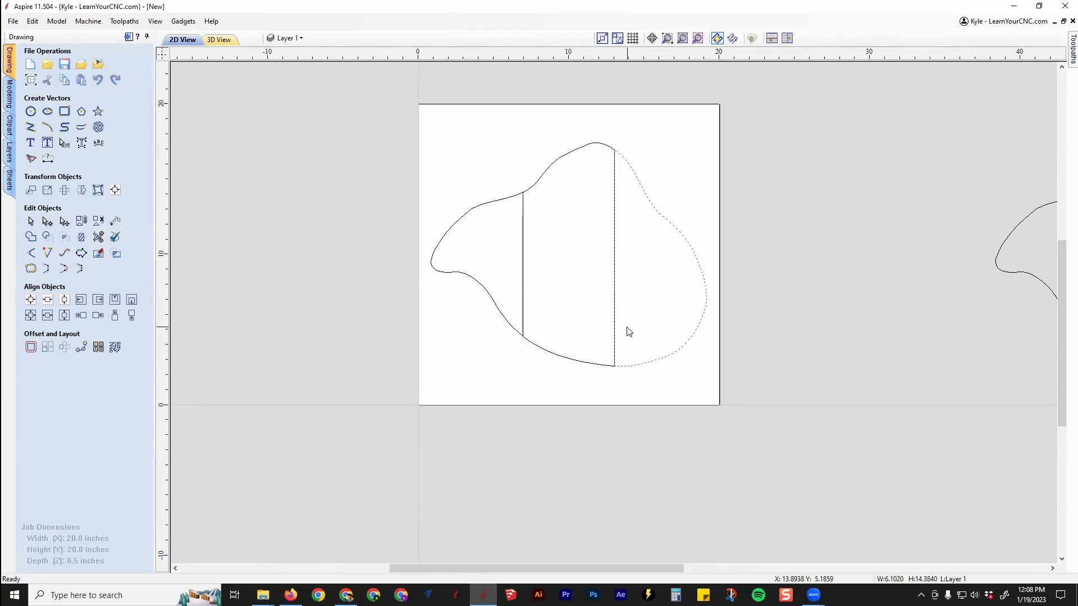
pyautogui.press('Right')
pyautogui.press('Right')
pyautogui.press('Right')
pyautogui.click(477, 215)
pyautogui.press('Left')
pyautogui.press('Left')
pyautogui.press('Left')
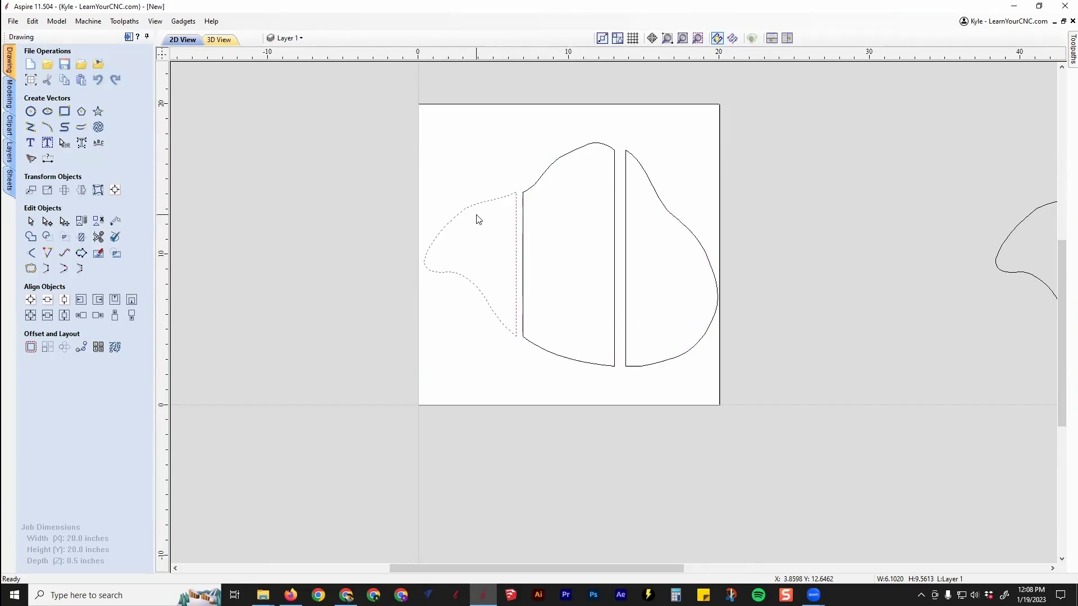
pyautogui.click(690, 291)
pyautogui.moveTo(618, 306); pyautogui.dragTo(512, 324, button='middle')
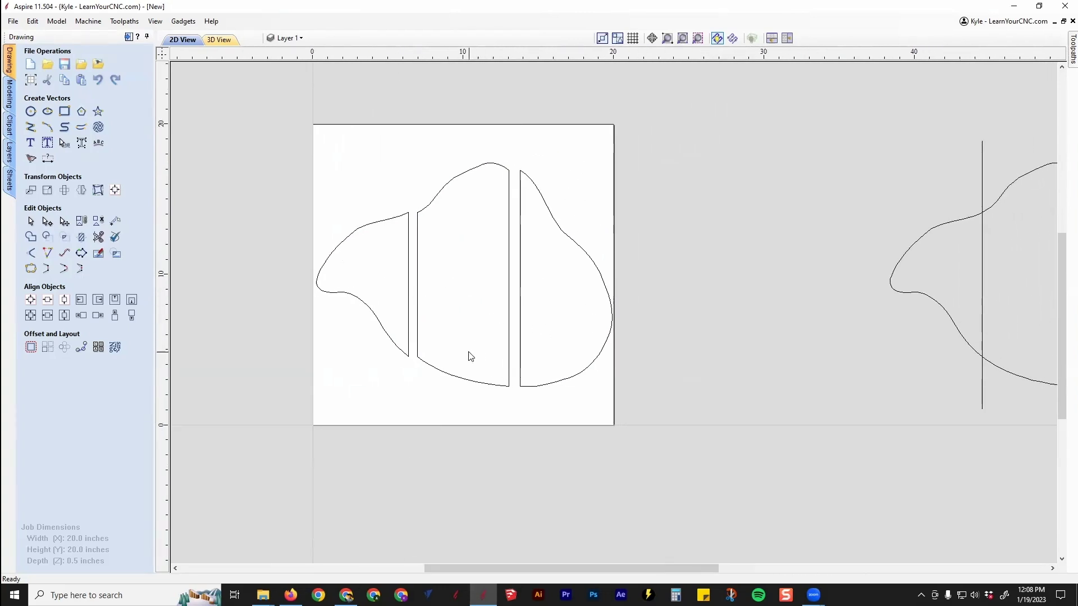
pyautogui.moveTo(455, 340); pyautogui.dragTo(568, 393, button='middle')
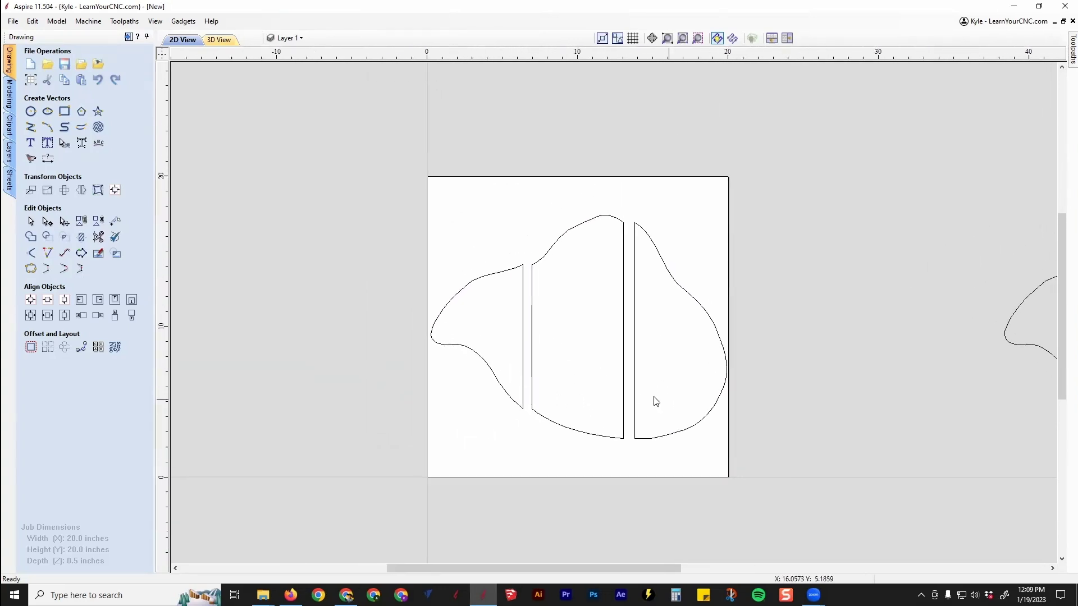
pyautogui.scroll(-1, 617, 359)
pyautogui.scroll(1, 582, 340)
pyautogui.moveTo(346, 595)
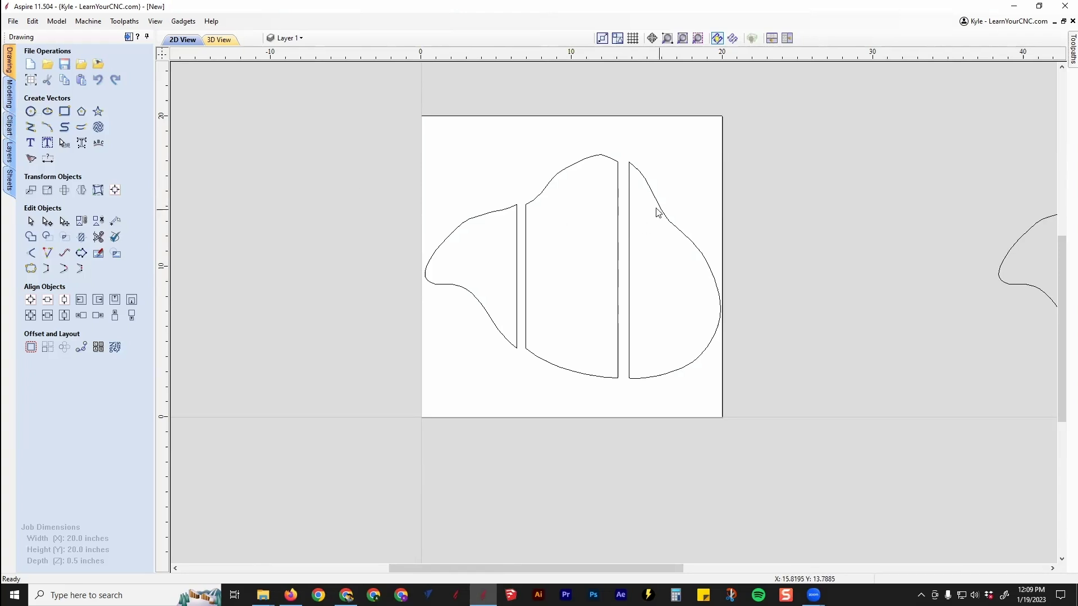
# Add the Acanthus clipart from the Clipart library and enlarge it to about 12.8 x 14.9 inches
pyautogui.click(9, 127)
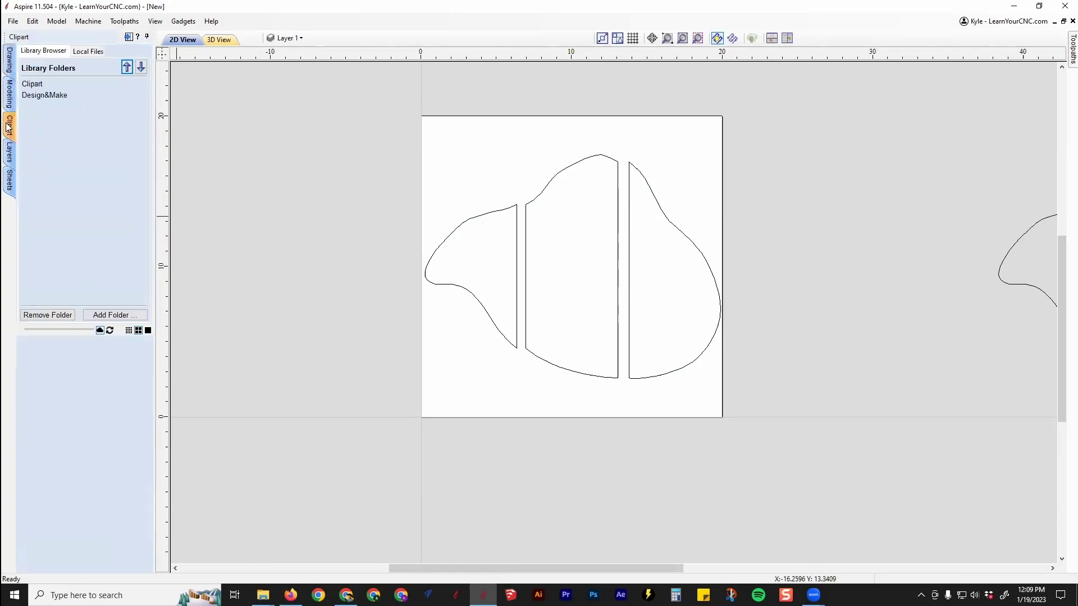
pyautogui.click(30, 84)
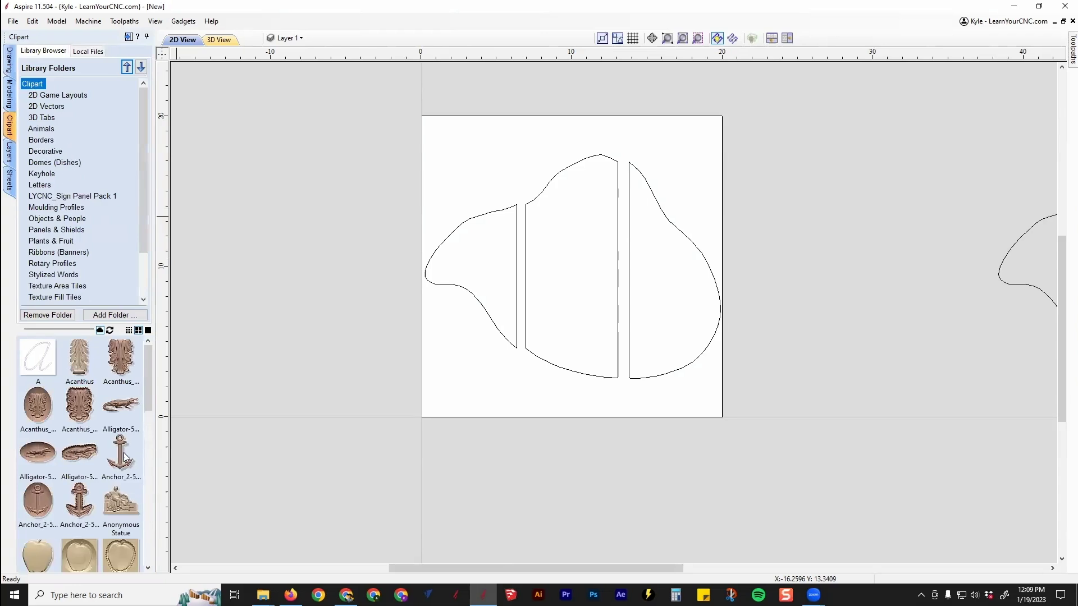
pyautogui.doubleClick(78, 358)
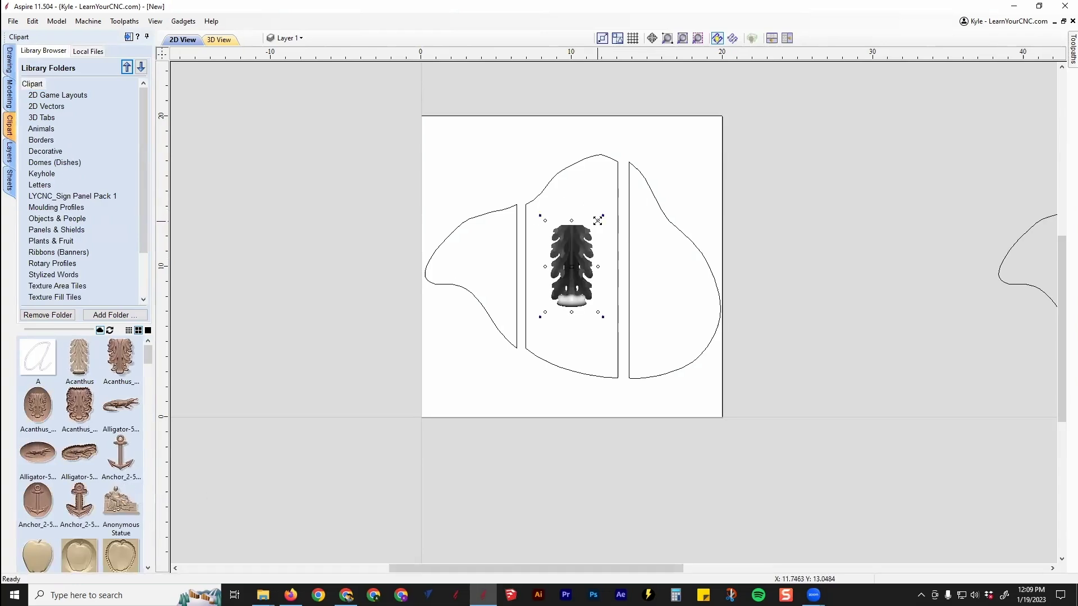
pyautogui.moveTo(598, 220); pyautogui.dragTo(650, 133)
# Drag the selected vector pieces off the sheet to the upper right, leaving the Acanthus model
pyautogui.click(496, 217)
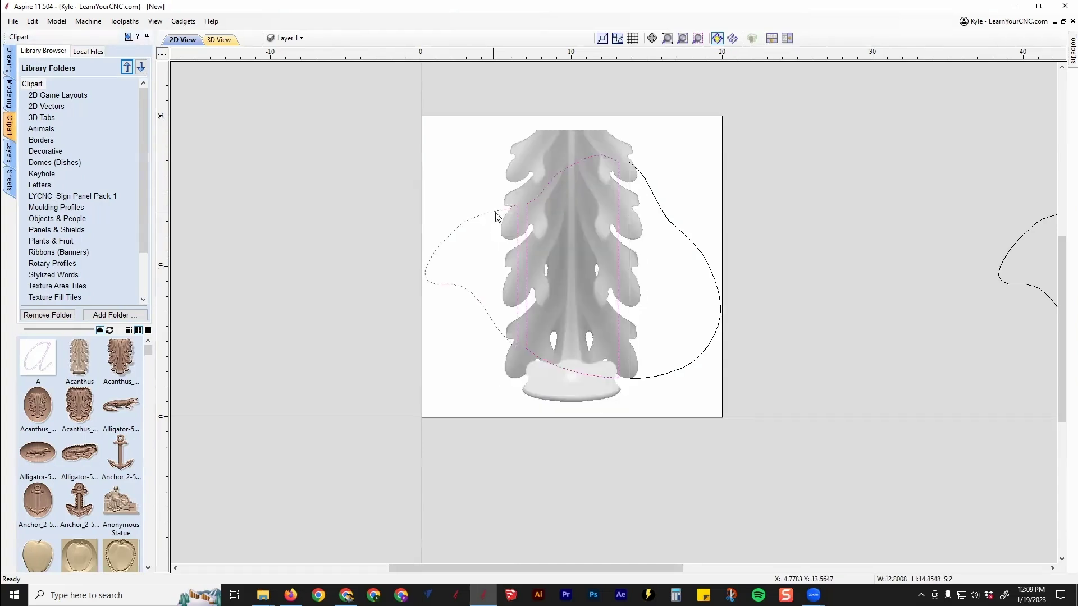
pyautogui.keyDown('shift'); pyautogui.click(649, 188); pyautogui.keyUp('shift')
pyautogui.scroll(-2, 419, 280)
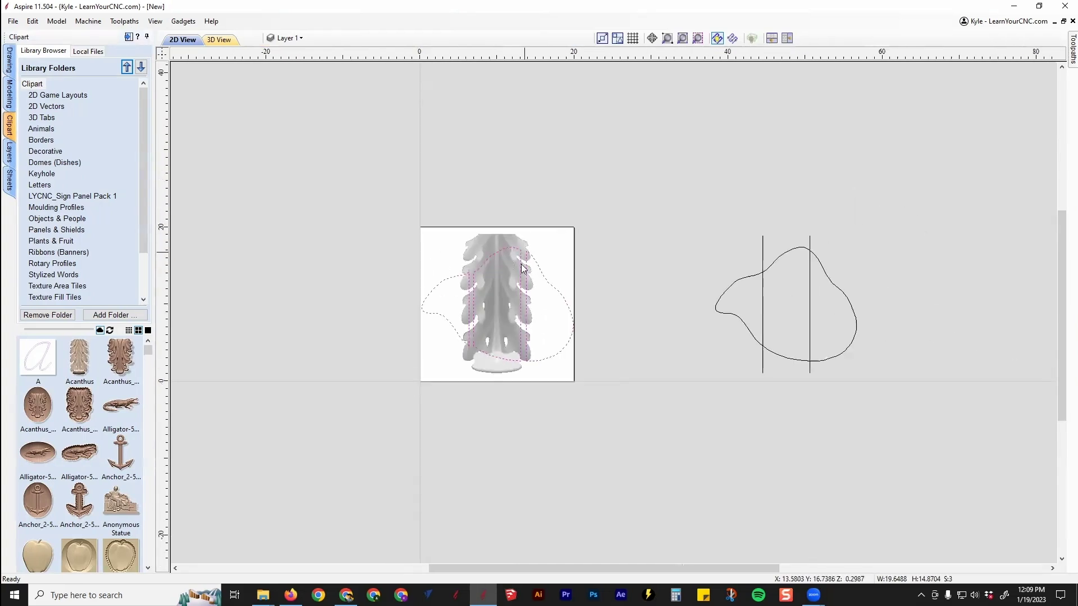
pyautogui.moveTo(523, 268); pyautogui.dragTo(826, 145)
pyautogui.click(611, 277)
pyautogui.scroll(2, 449, 277)
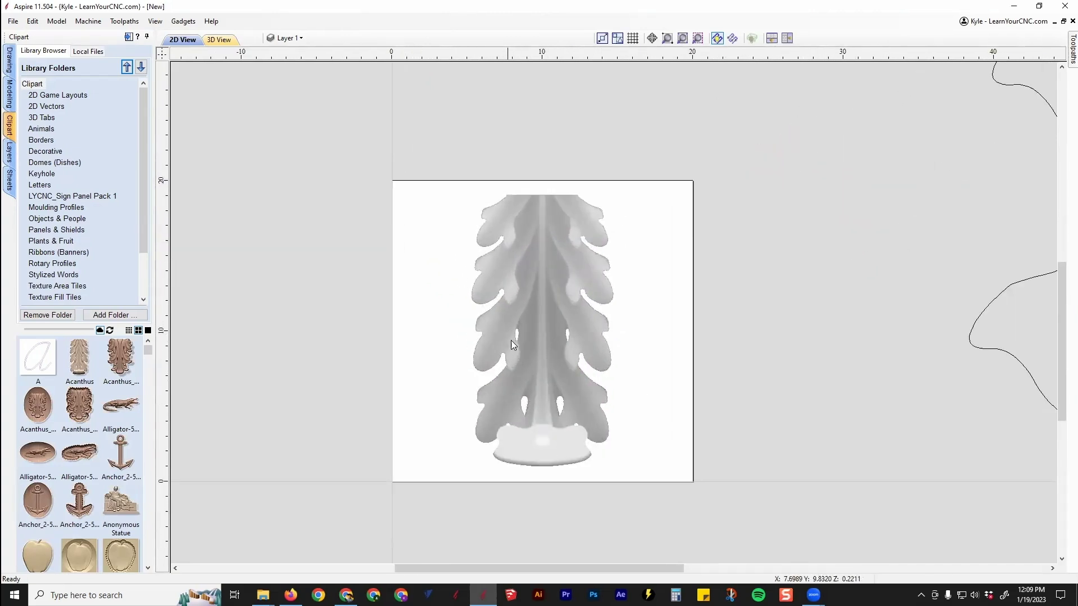
# Draw a 13.5-inch horizontal line across the Acanthus model and place a copy higher up
pyautogui.click(8, 59)
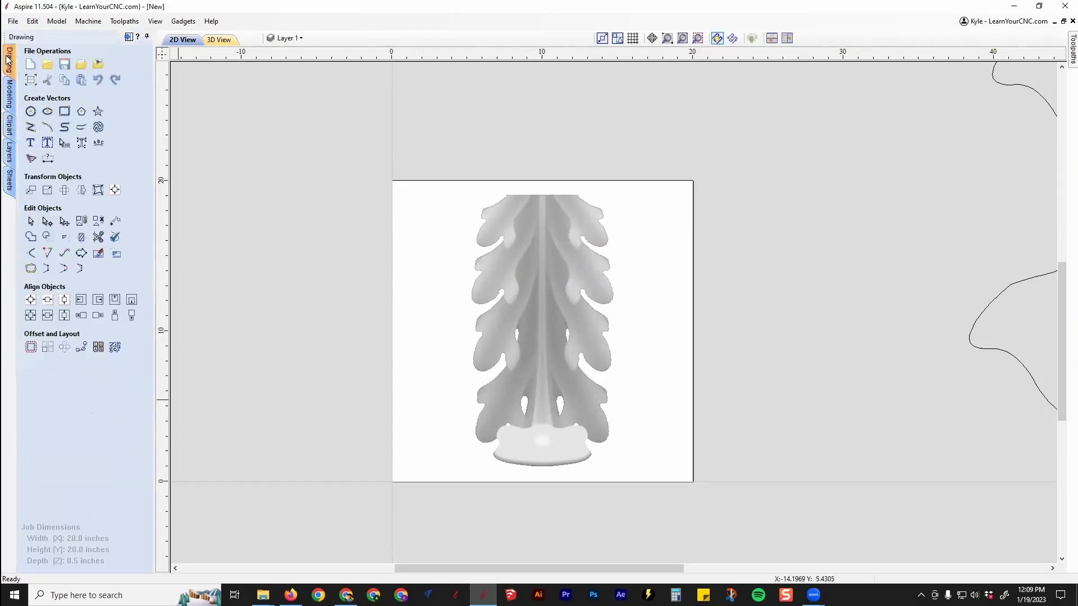
pyautogui.click(31, 127)
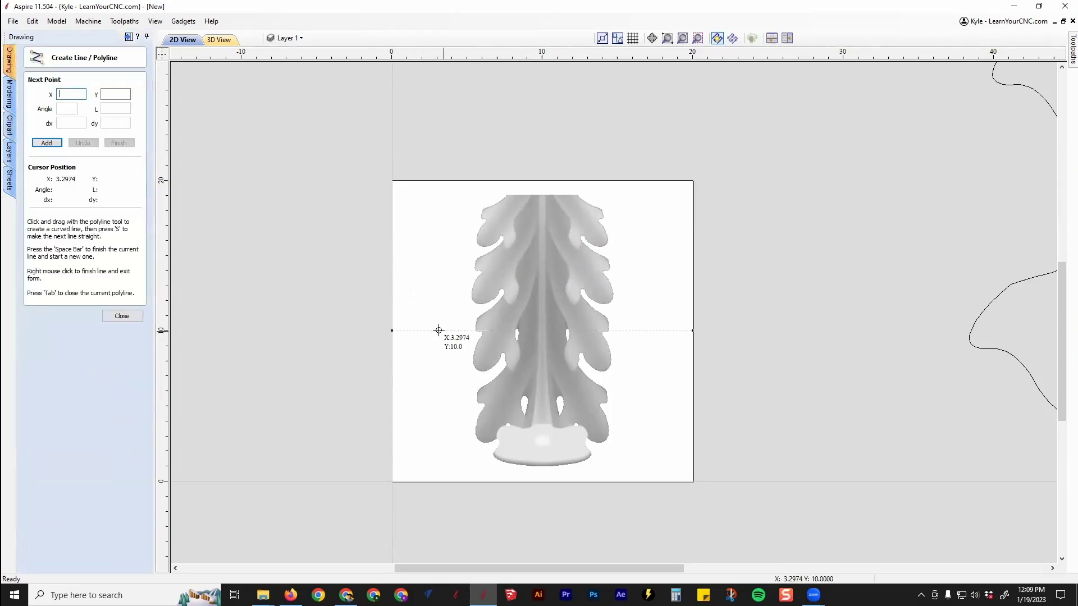
pyautogui.click(646, 331)
pyautogui.rightClick(646, 309)
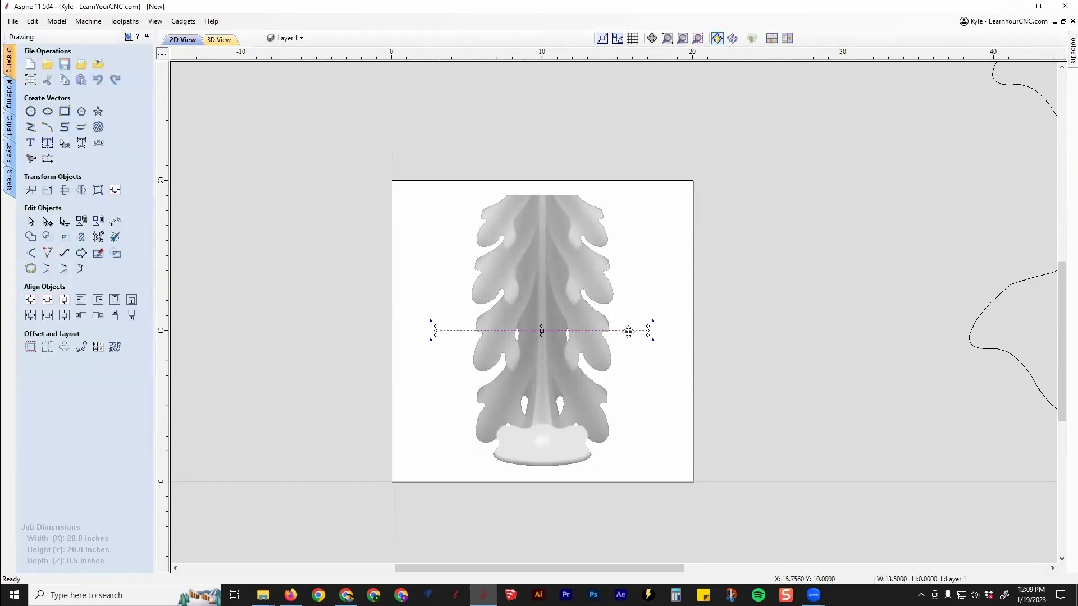
pyautogui.moveTo(628, 332); pyautogui.dragTo(631, 291)
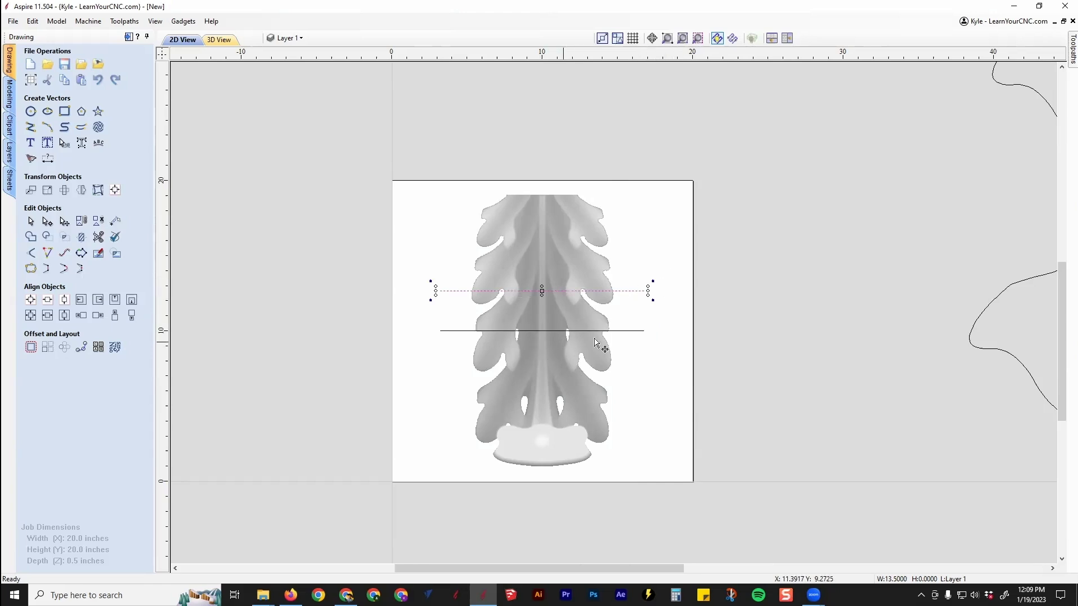
pyautogui.moveTo(570, 300); pyautogui.dragTo(646, 271, button='middle')
# Select both horizontal lines together with the acanthus relief
pyautogui.scroll(2, 658, 252)
pyautogui.scroll(-1, 601, 238)
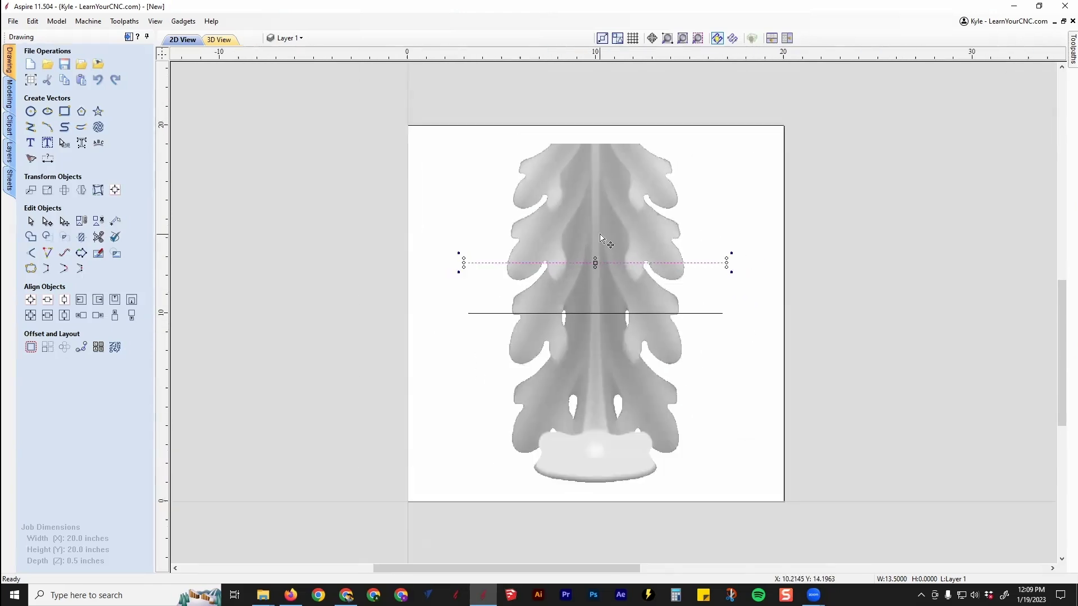
pyautogui.keyDown('shift'); pyautogui.click(632, 313); pyautogui.keyUp('shift')
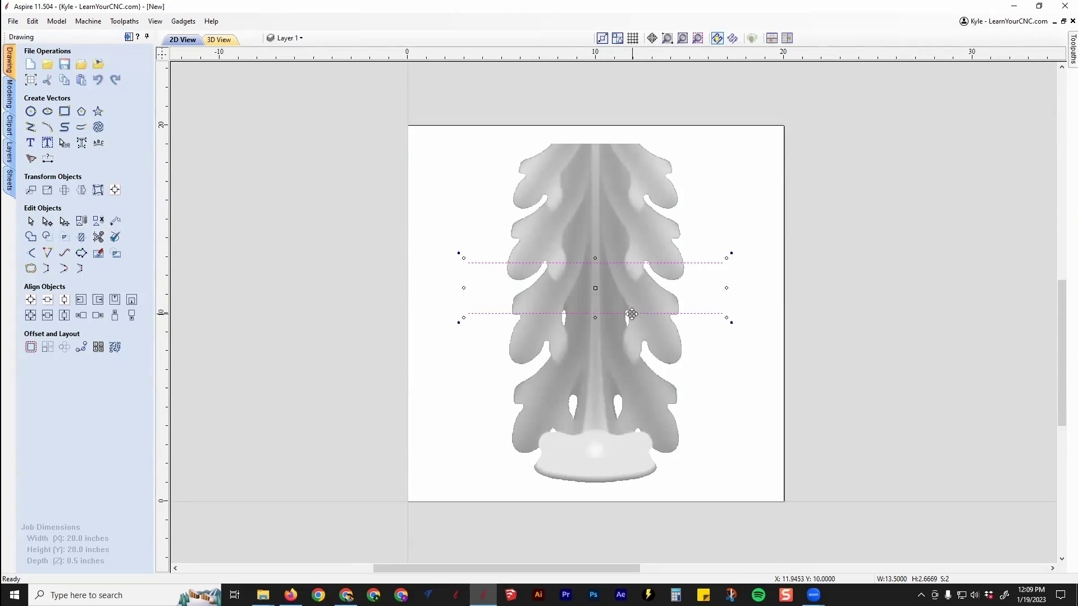
pyautogui.keyDown('shift'); pyautogui.click(596, 187); pyautogui.keyUp('shift')
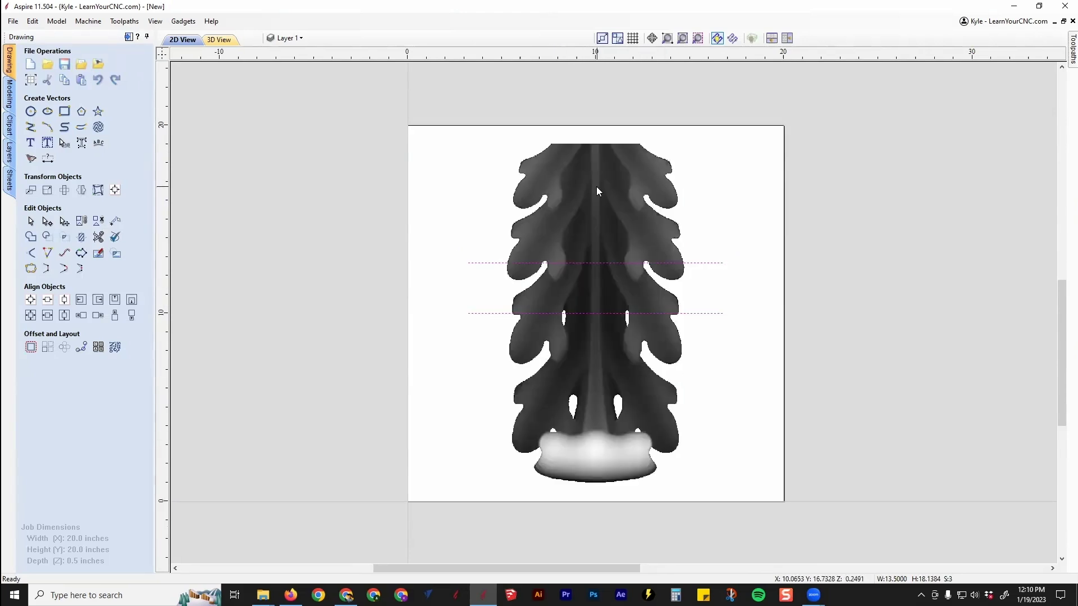
# Space both lines evenly inside the acanthus relief with Inside last vector ticked, then deselect
pyautogui.click(115, 191)
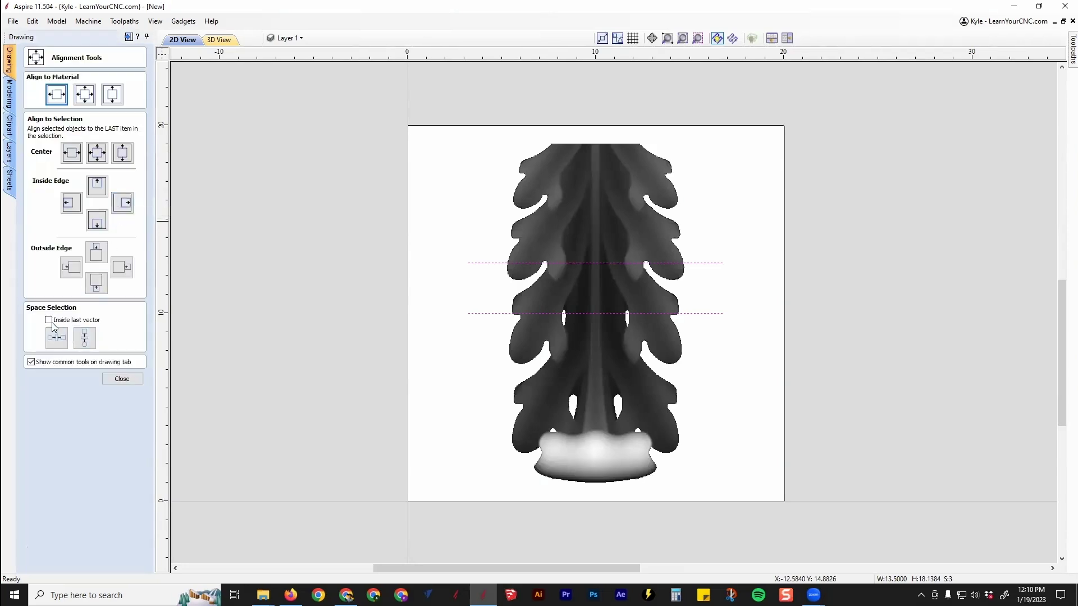
pyautogui.click(84, 337)
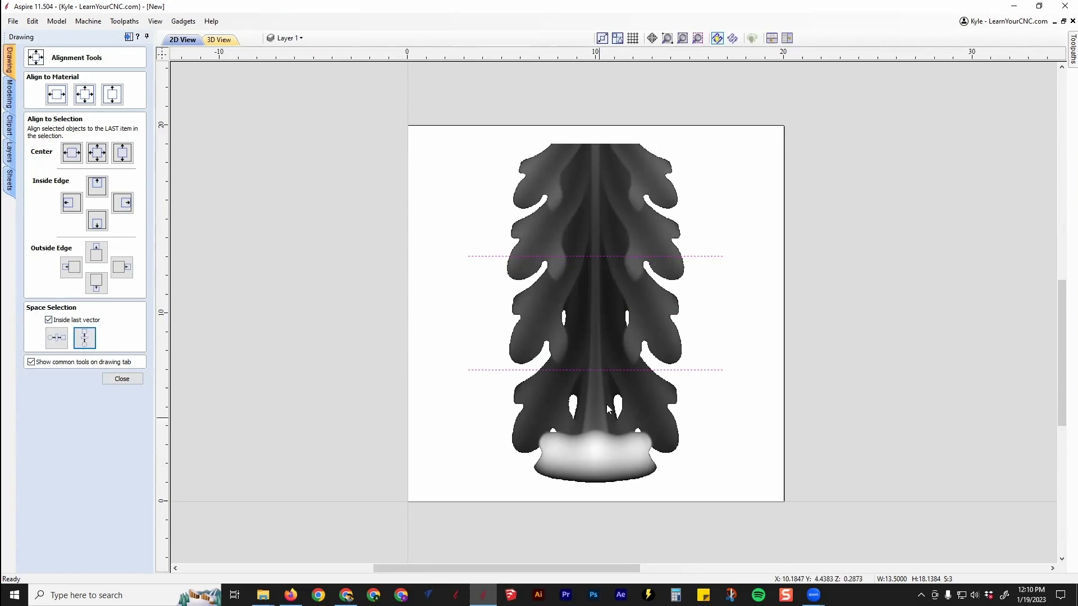
pyautogui.click(136, 381)
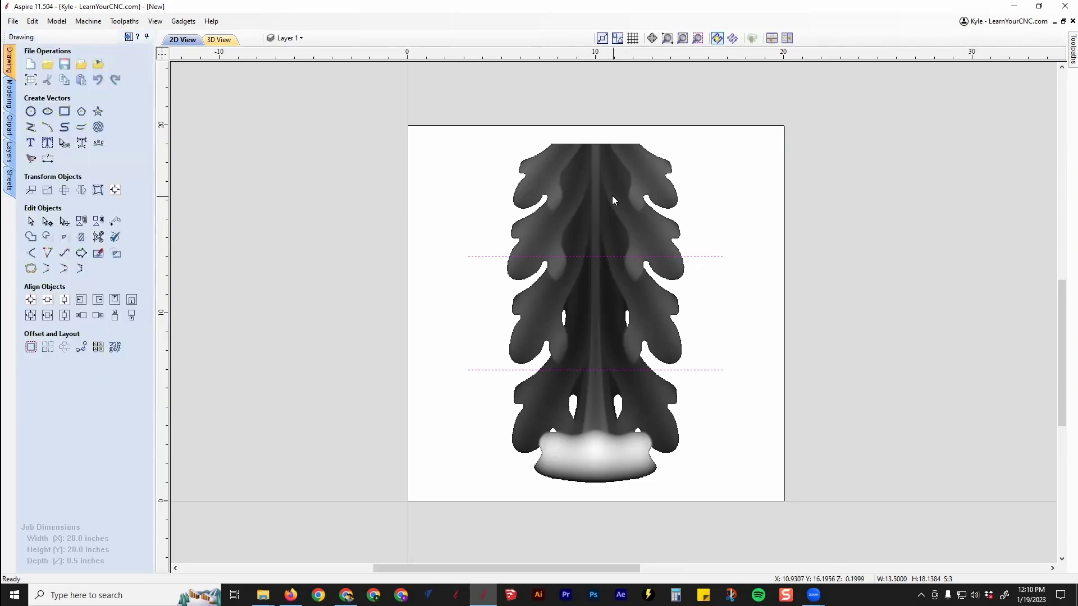
pyautogui.click(473, 424)
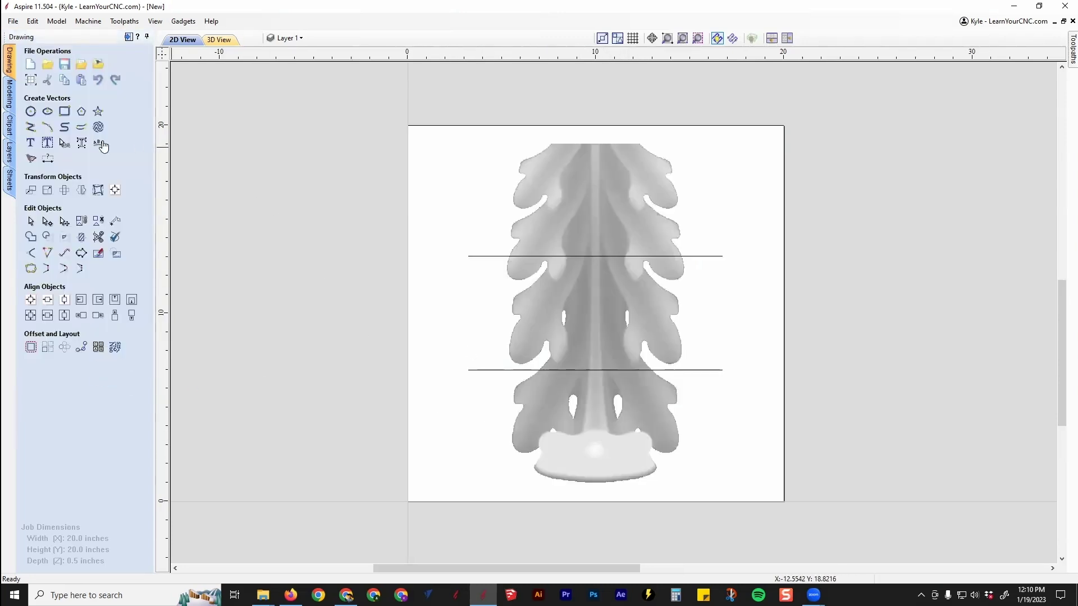
# Try Split Component on the Acanthus clip with both lines selected and dismiss the invalid-selection error
pyautogui.click(10, 95)
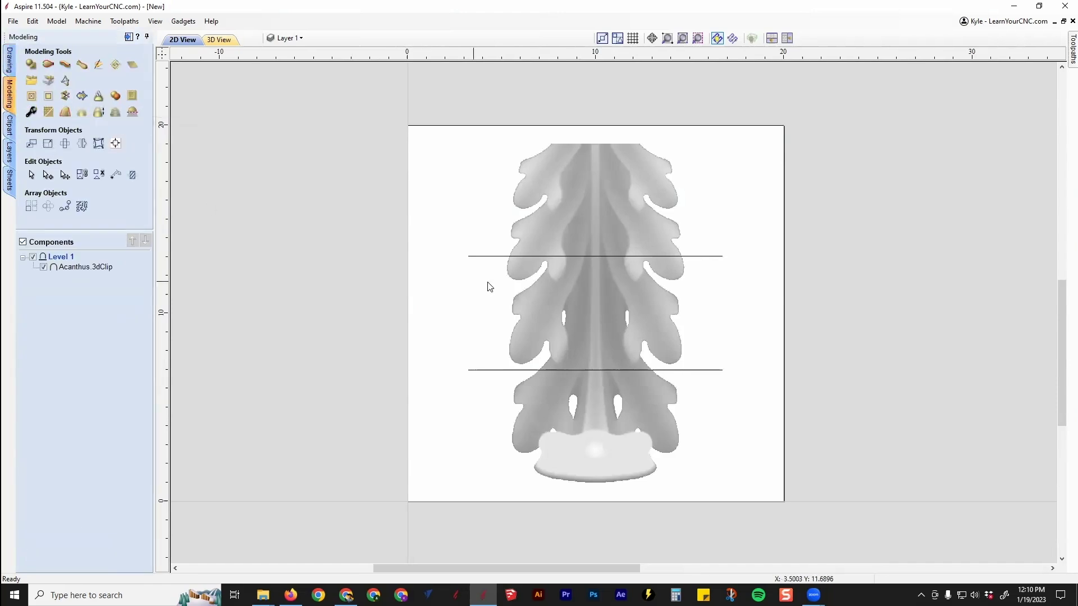
pyautogui.click(581, 274)
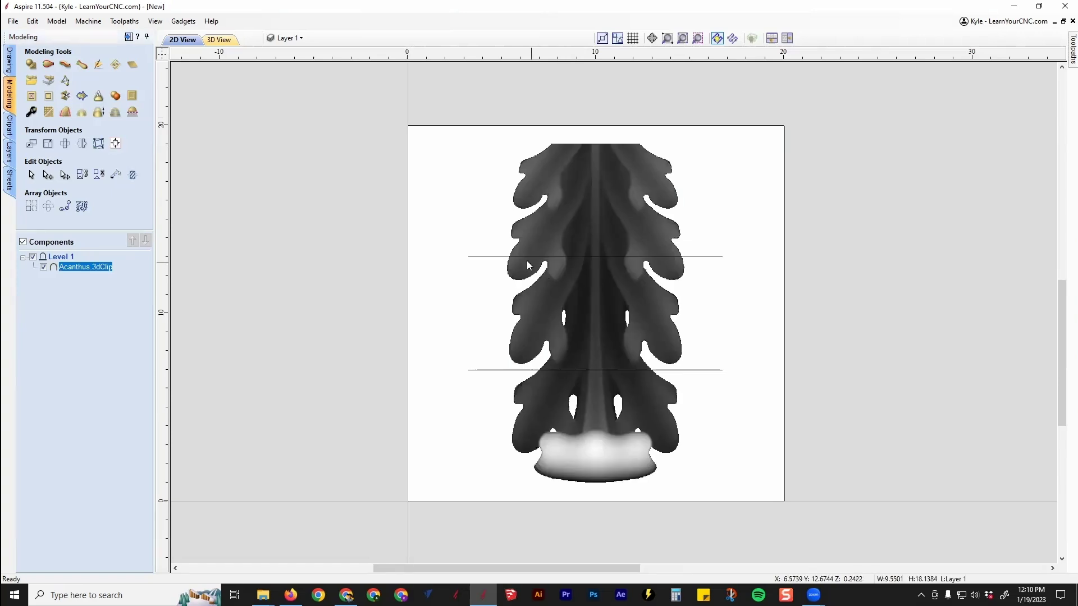
pyautogui.keyDown('shift'); pyautogui.click(483, 257); pyautogui.keyUp('shift')
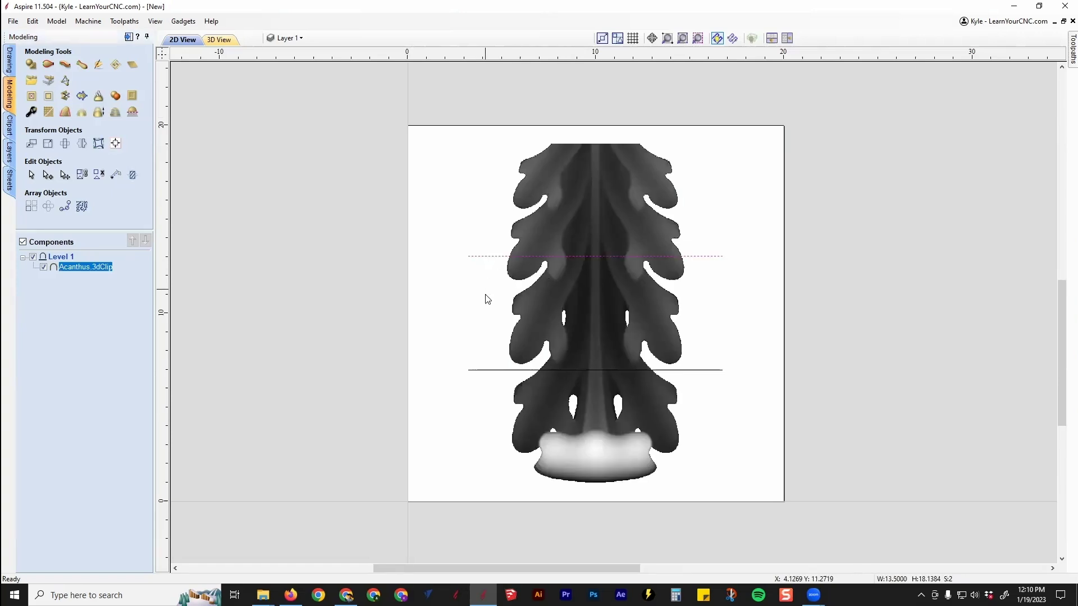
pyautogui.keyDown('shift'); pyautogui.click(482, 371); pyautogui.keyUp('shift')
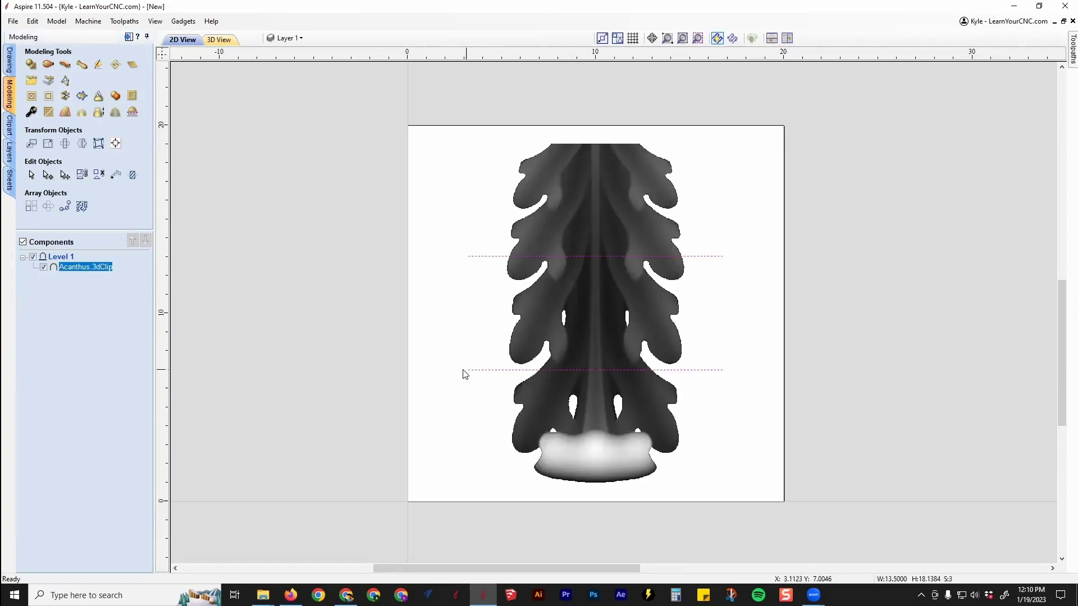
pyautogui.click(66, 97)
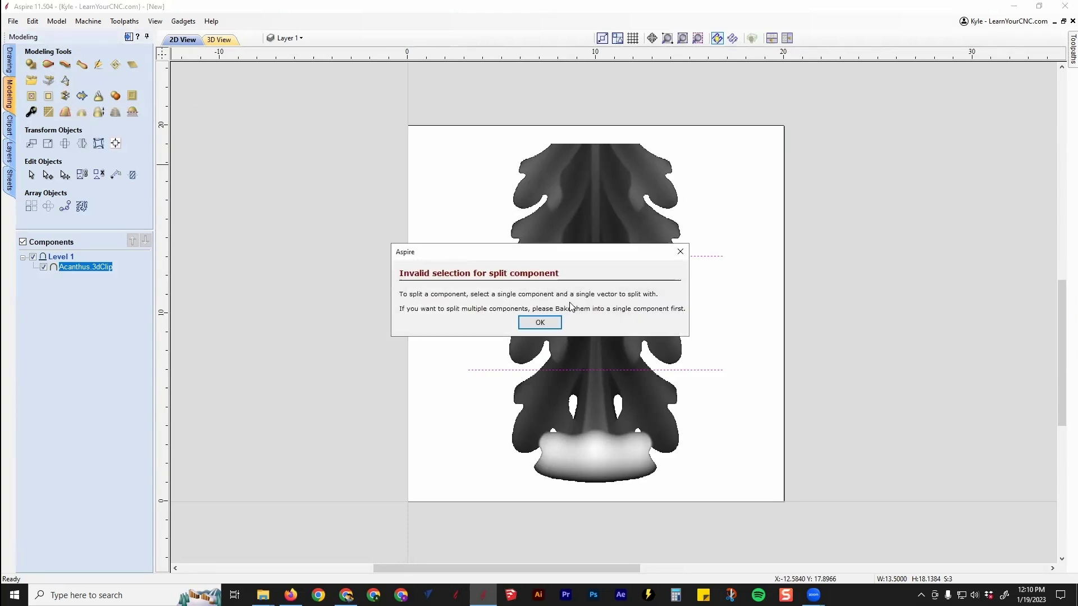
pyautogui.click(540, 324)
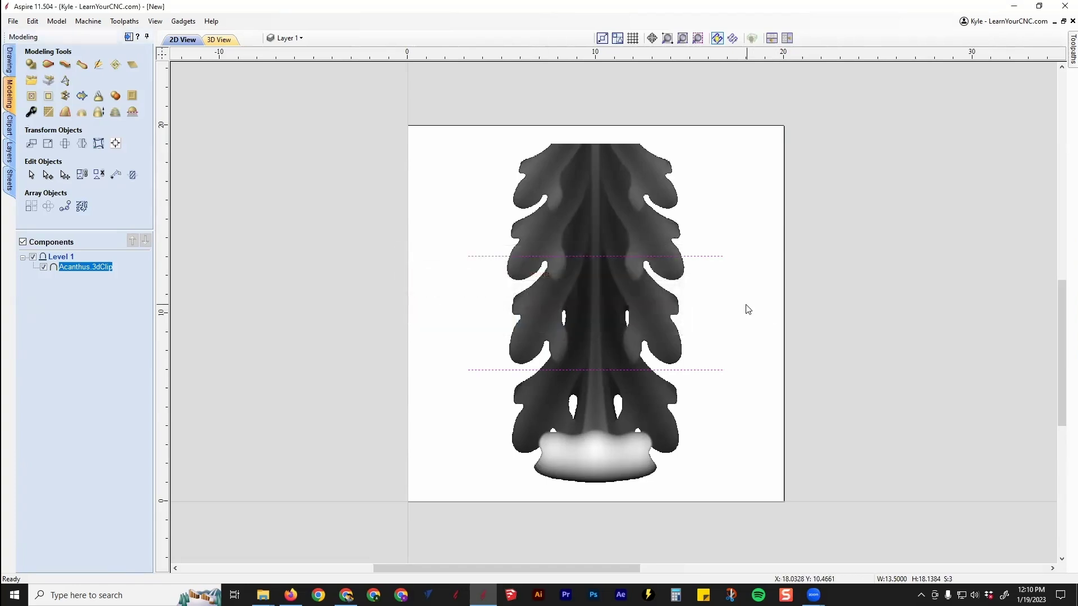
# Split the Acanthus clip along the upper line, then split its lower piece along the lower line
pyautogui.click(744, 317)
pyautogui.click(611, 196)
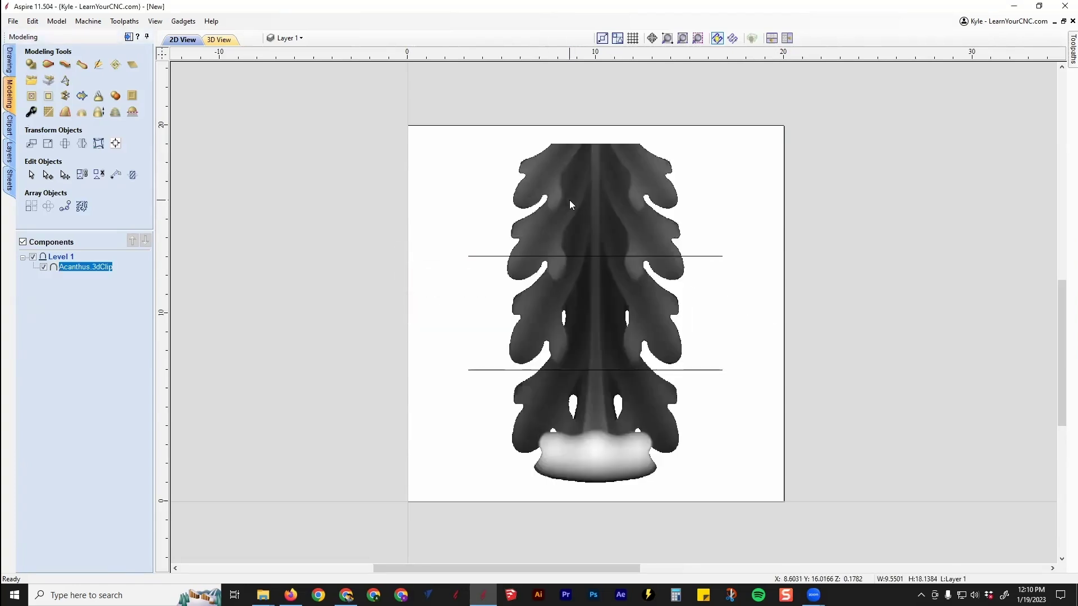
pyautogui.keyDown('shift'); pyautogui.click(489, 257); pyautogui.keyUp('shift')
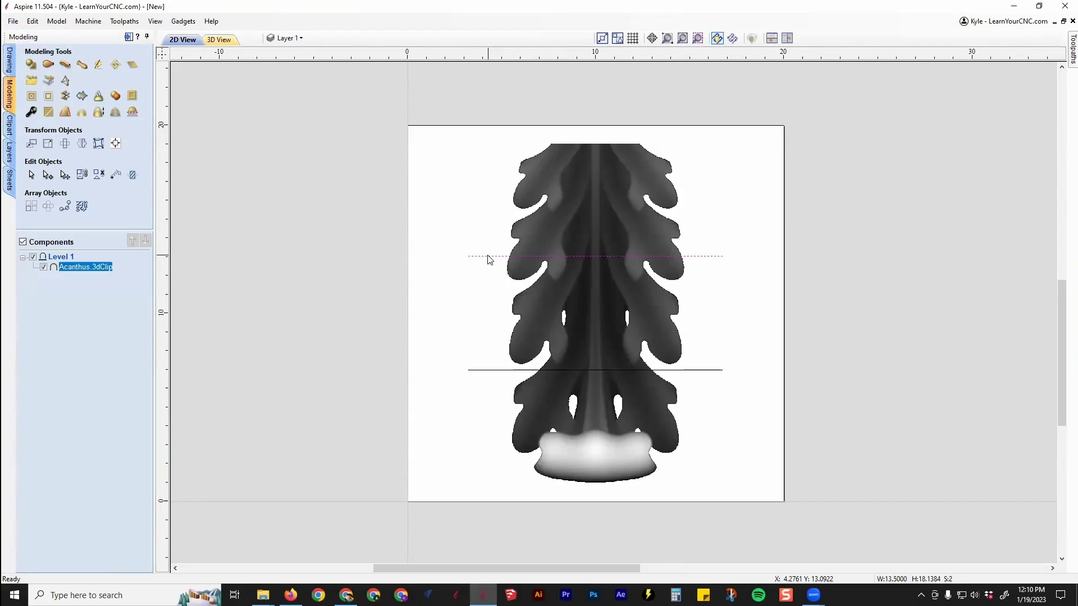
pyautogui.click(65, 96)
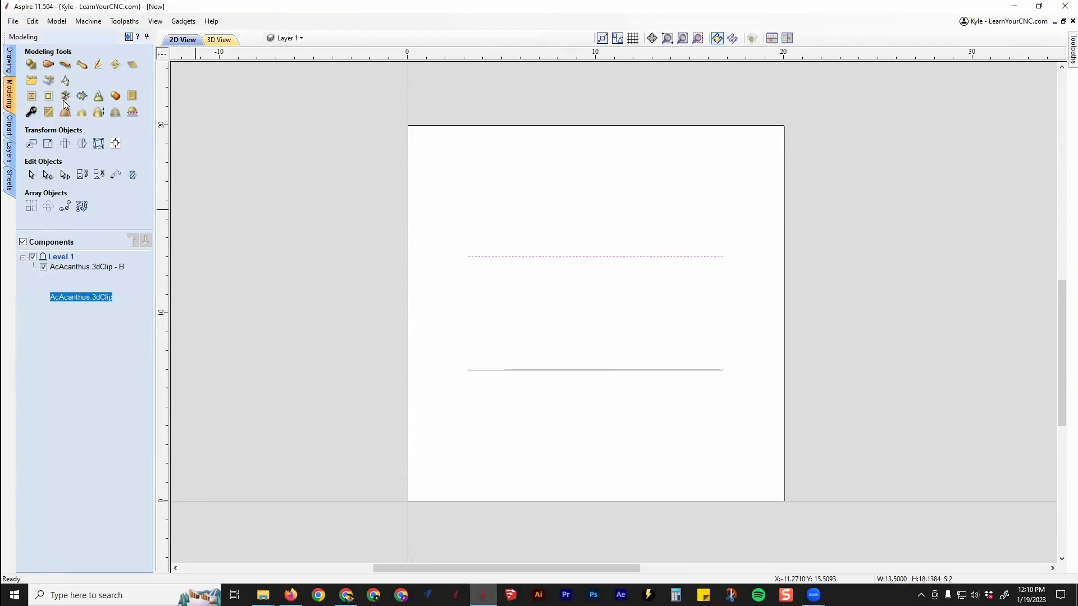
pyautogui.click(560, 309)
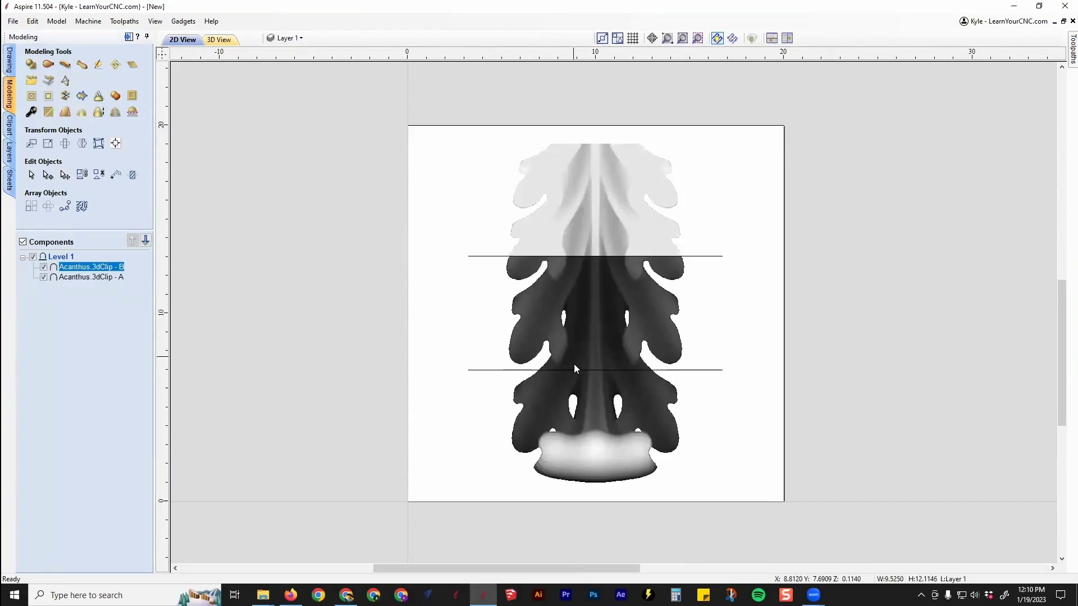
pyautogui.keyDown('shift'); pyautogui.click(480, 370); pyautogui.keyUp('shift')
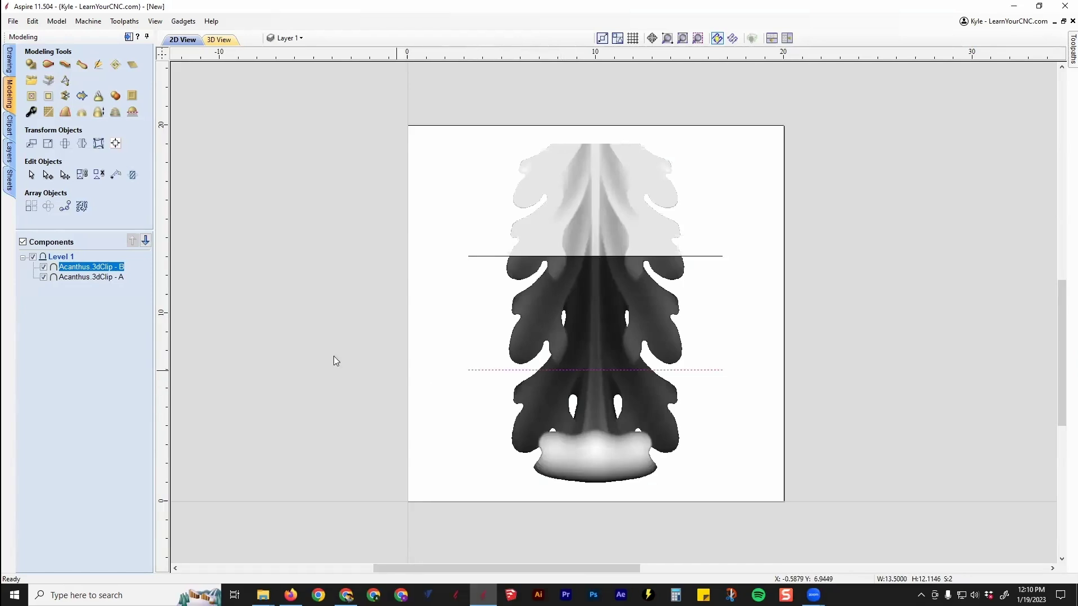
pyautogui.click(65, 97)
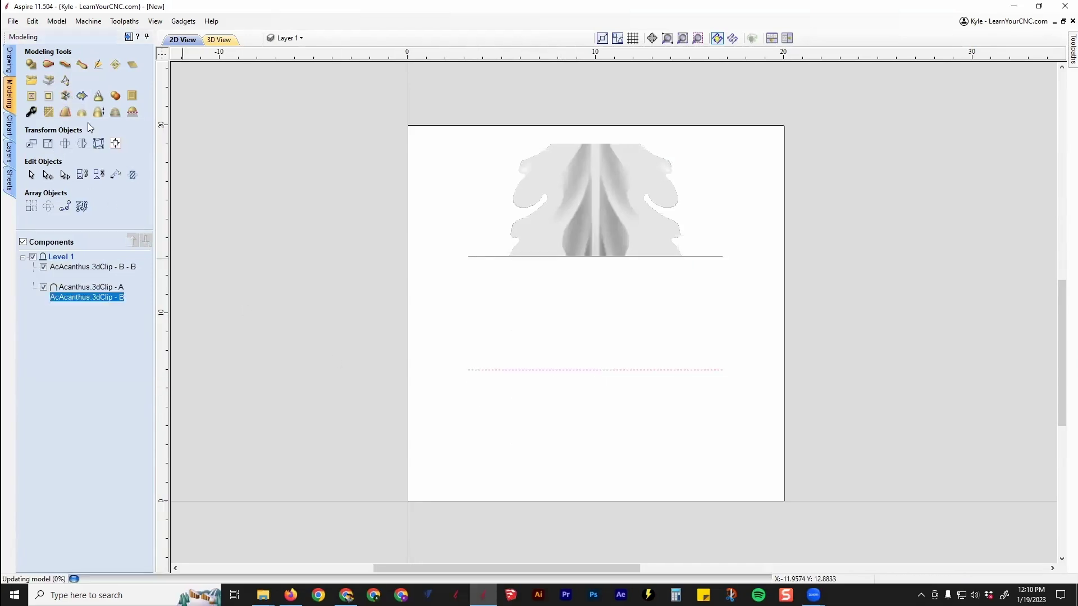
# Nudge the top piece up and the bottom piece down to separate the three sections
pyautogui.click(589, 216)
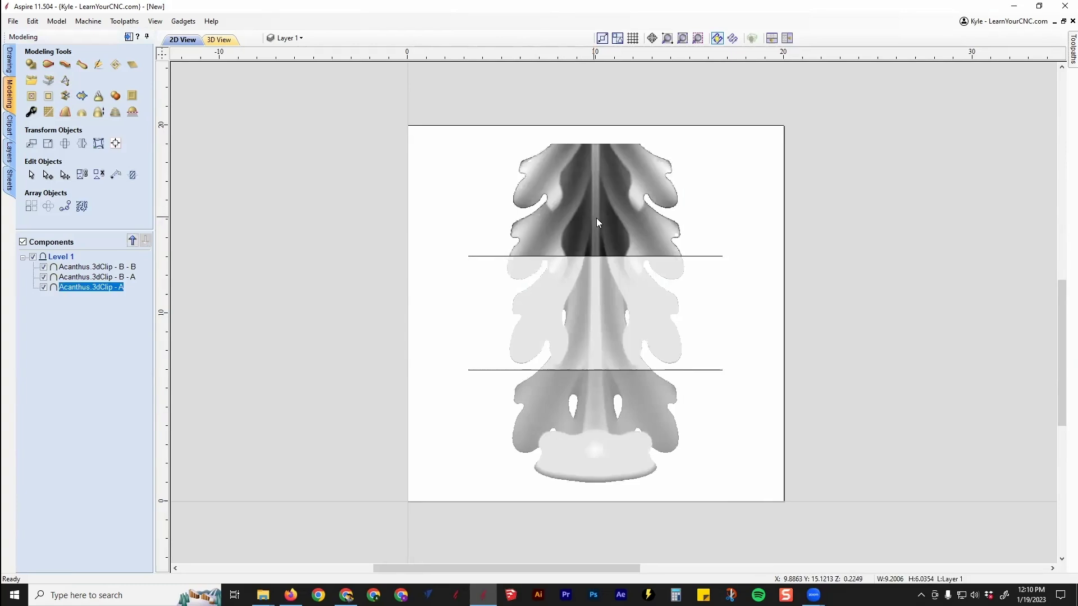
pyautogui.press('Up')
pyautogui.press('Up')
pyautogui.press('Up')
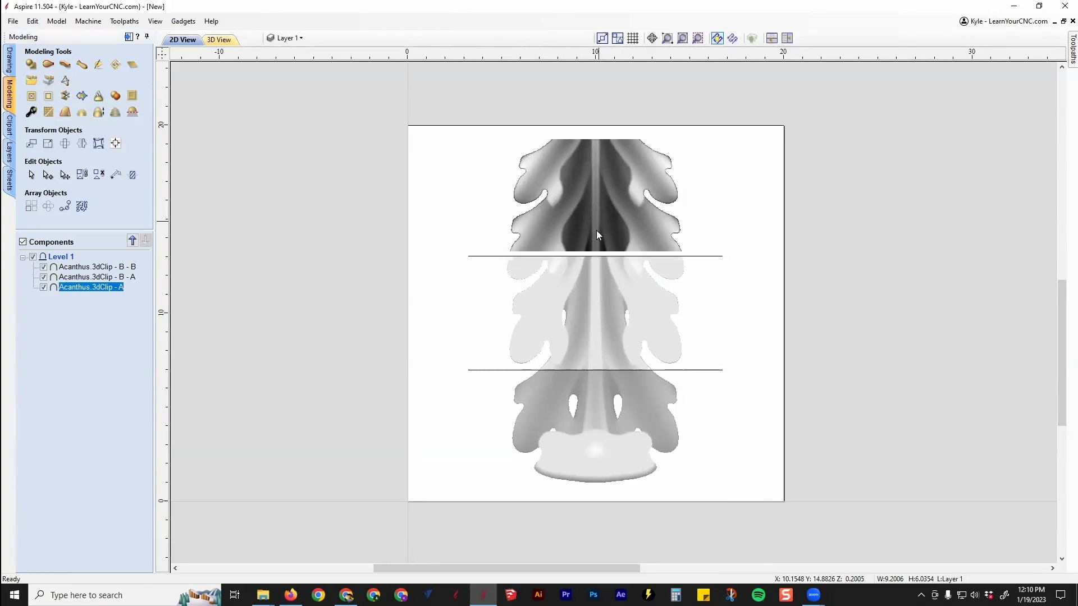
pyautogui.click(596, 313)
pyautogui.click(587, 437)
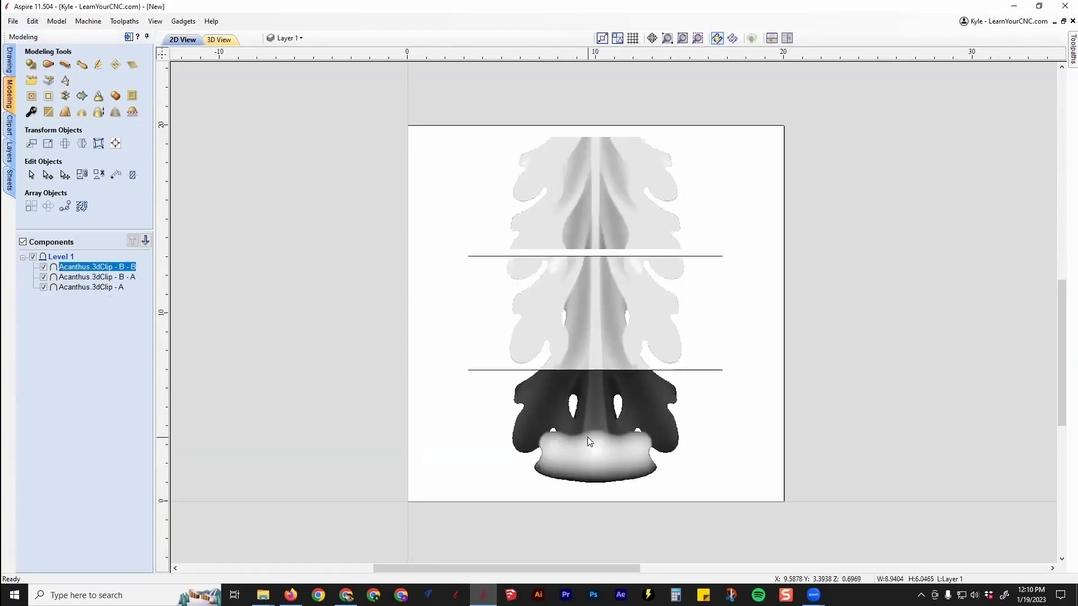
pyautogui.press('Down')
pyautogui.press('Down')
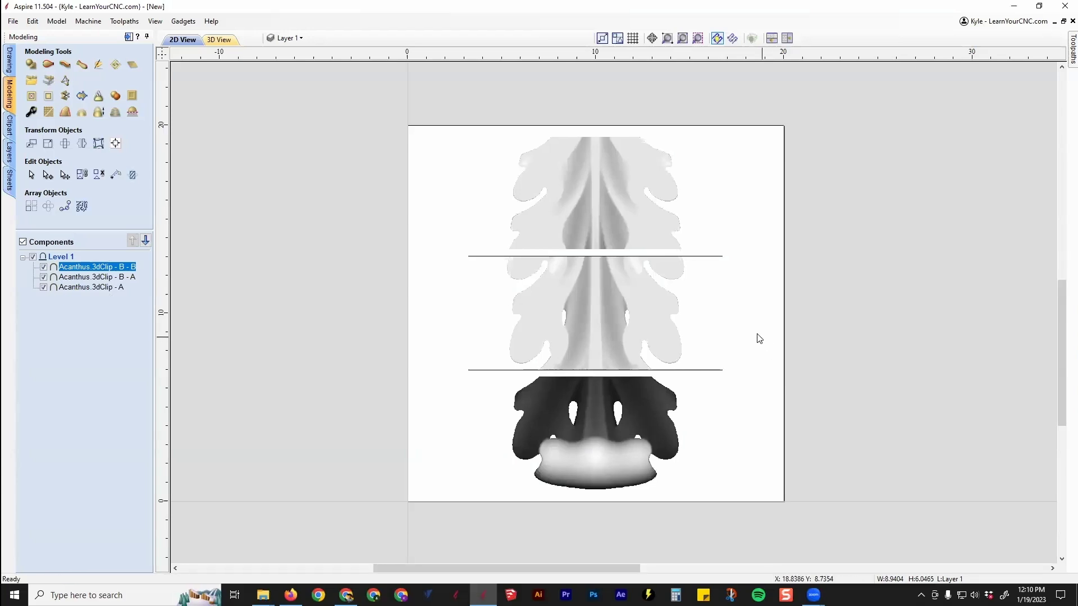
pyautogui.click(435, 86)
pyautogui.click(219, 40)
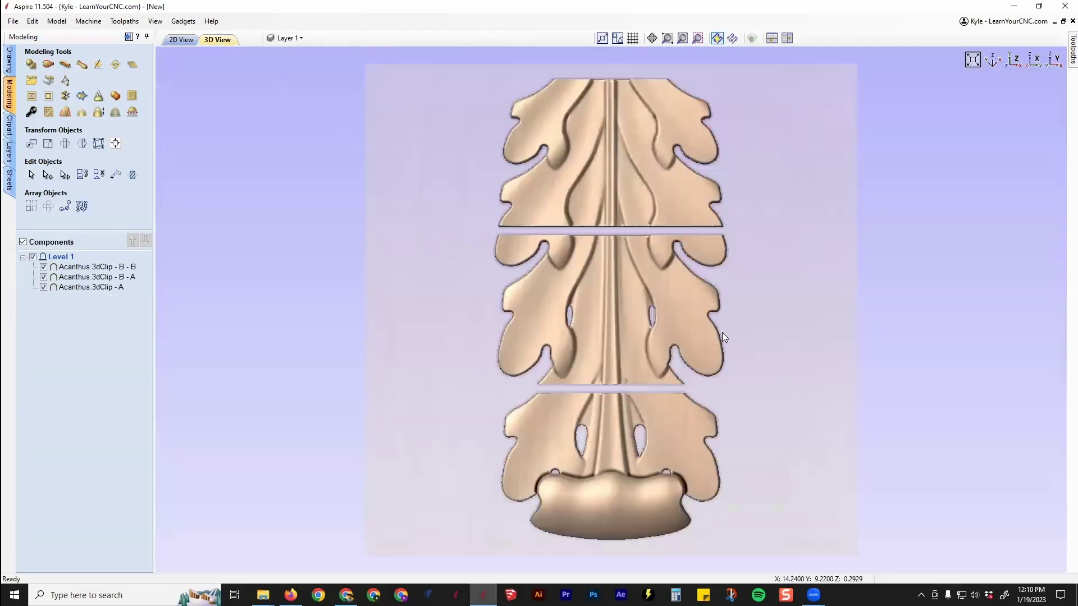
pyautogui.scroll(3, 734, 361)
pyautogui.moveTo(733, 361)
pyautogui.mouseDown()
pyautogui.moveTo(407, 381)
pyautogui.moveTo(726, 361)
pyautogui.moveTo(768, 396)
pyautogui.moveTo(692, 358)
pyautogui.mouseUp()
pyautogui.scroll(-5, 577, 287)
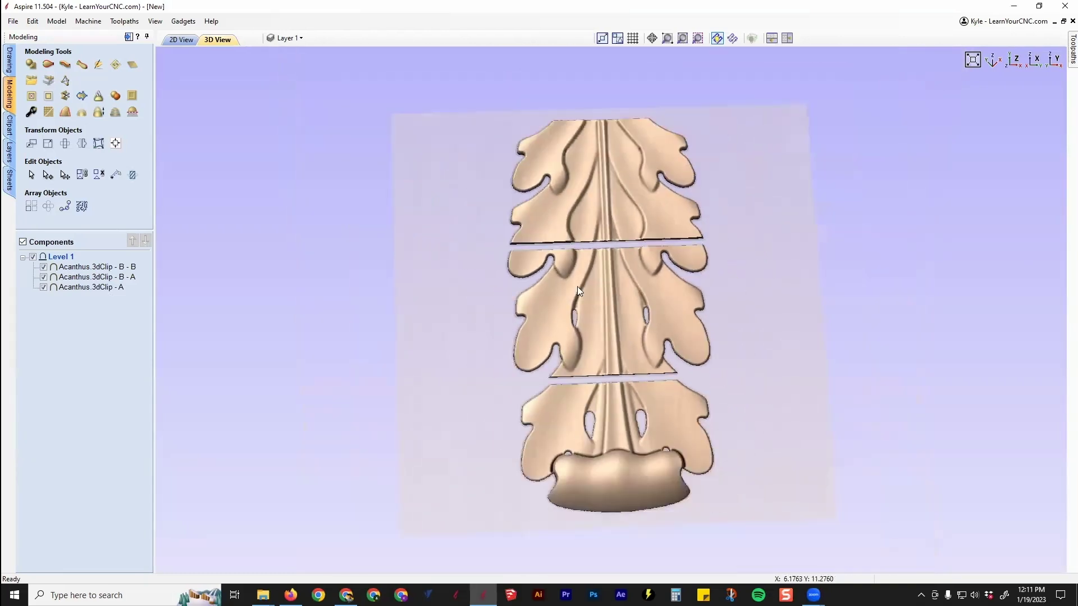
pyautogui.click(181, 40)
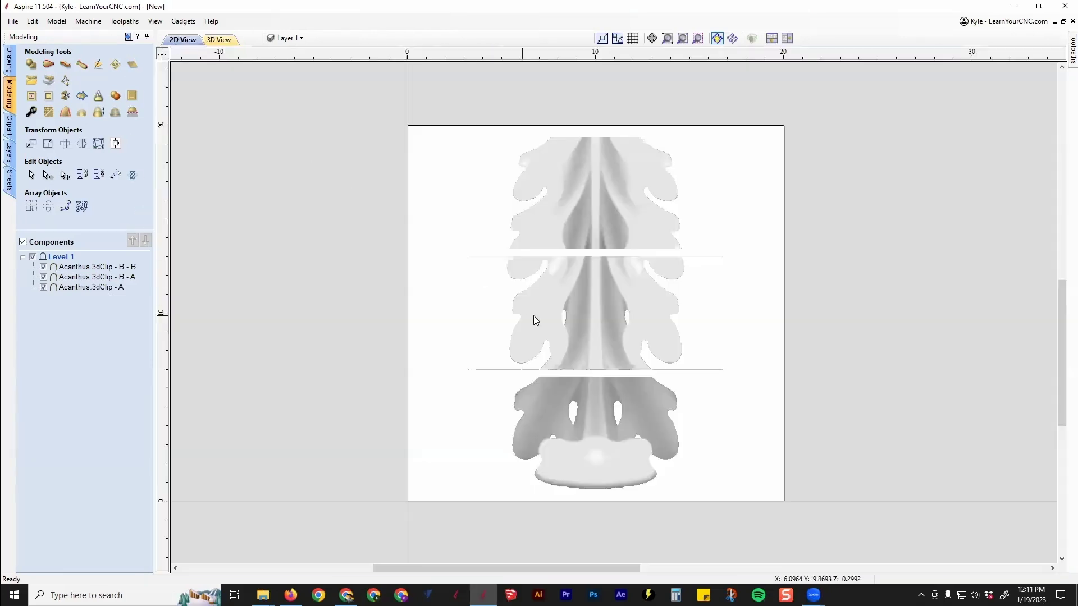